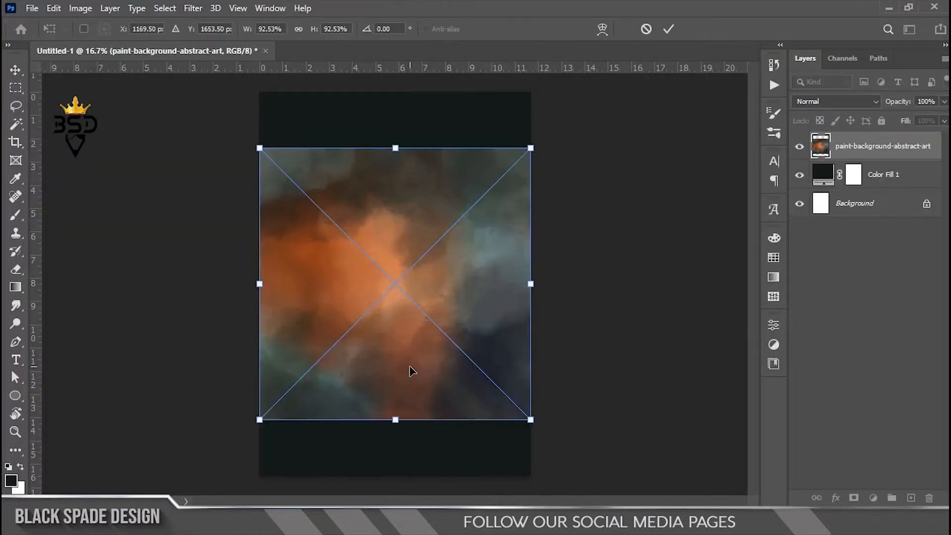
Place the abstract paint background image and scale it up proportionally until it covers the whole canvas
key("Return")
key("ctrl+minus")
key("ctrl+t")
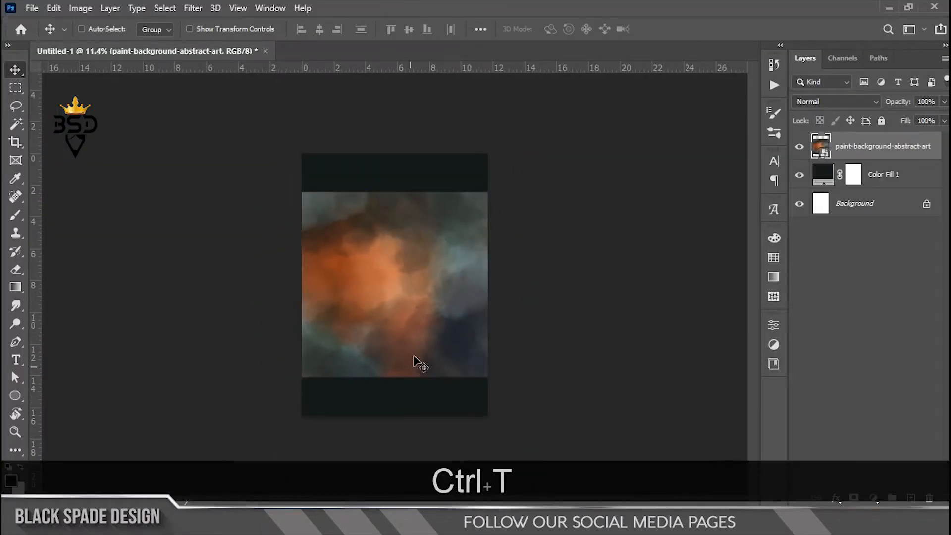
left_click_drag(488, 192, 551, 128)
key("Return")
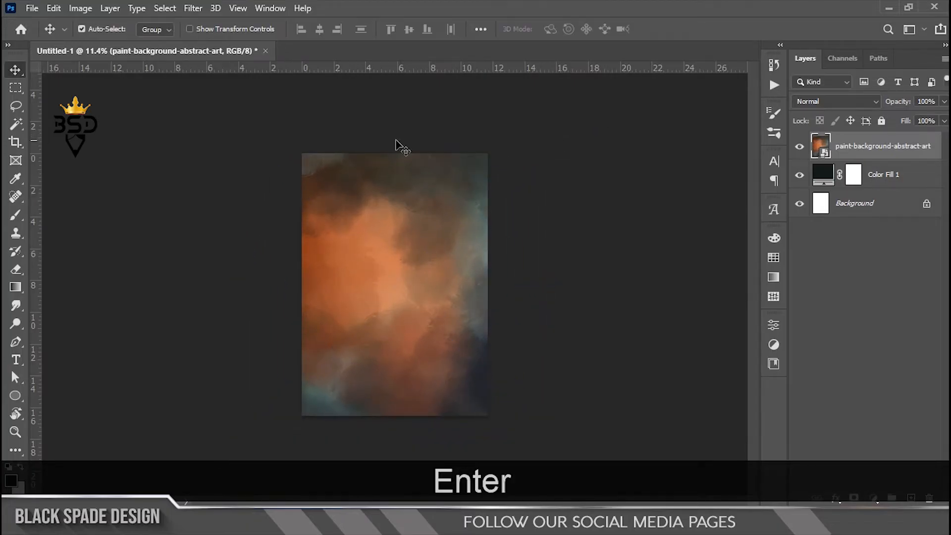
key("ctrl+0")
Apply a Gaussian Blur smart filter with a 202.1-pixel radius to the paint background layer
left_click(193, 9)
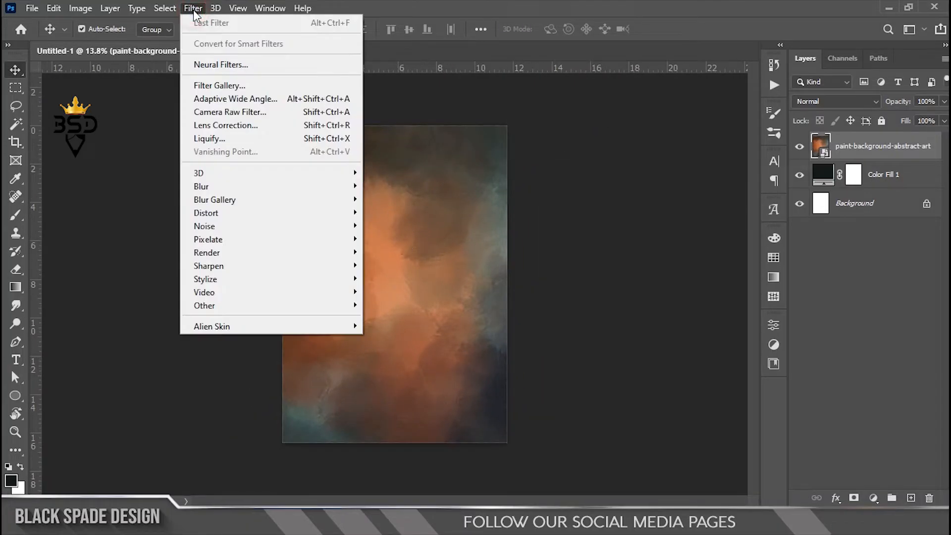
mouse_move(325, 186)
left_click(382, 239)
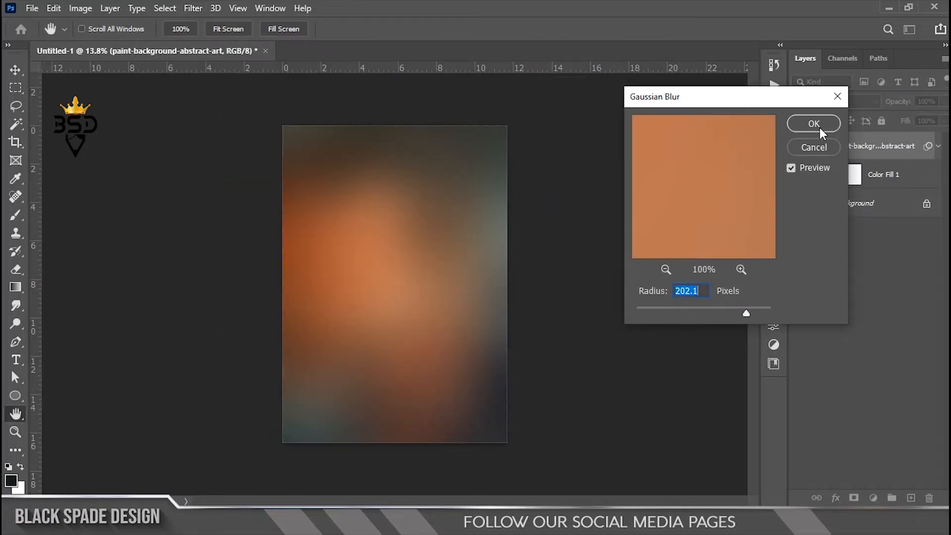
left_click(820, 130)
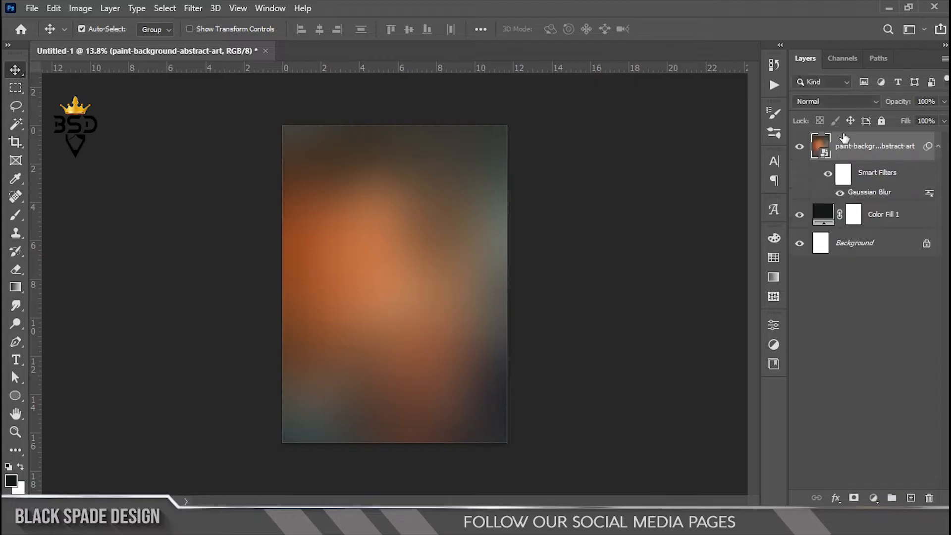
Set the blurred paint background layer's blend mode to Color Dodge
left_click(846, 102)
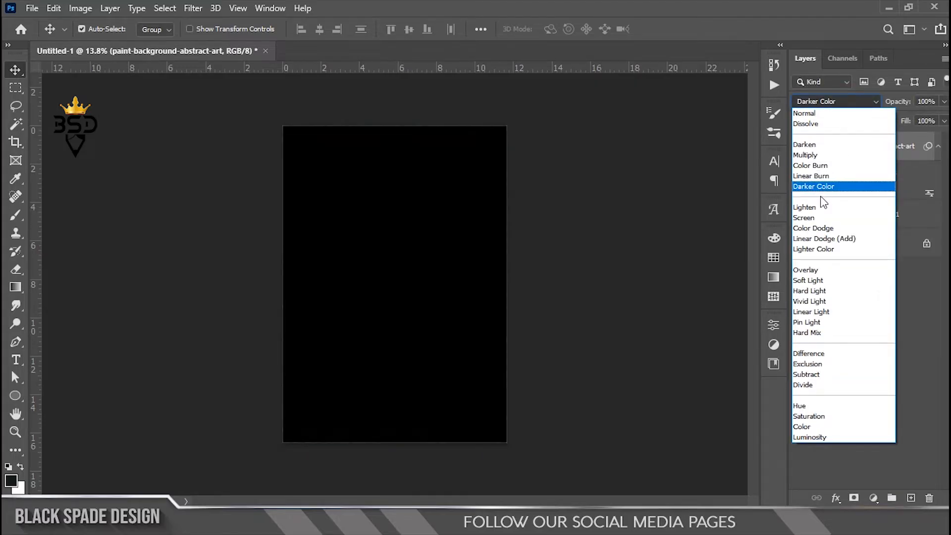
left_click(811, 228)
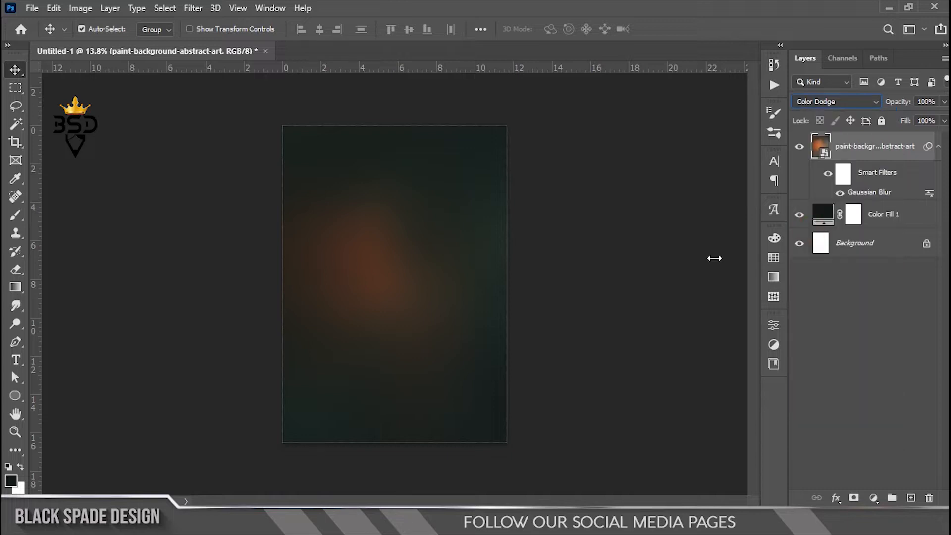
scroll(393, 295, "up", 2)
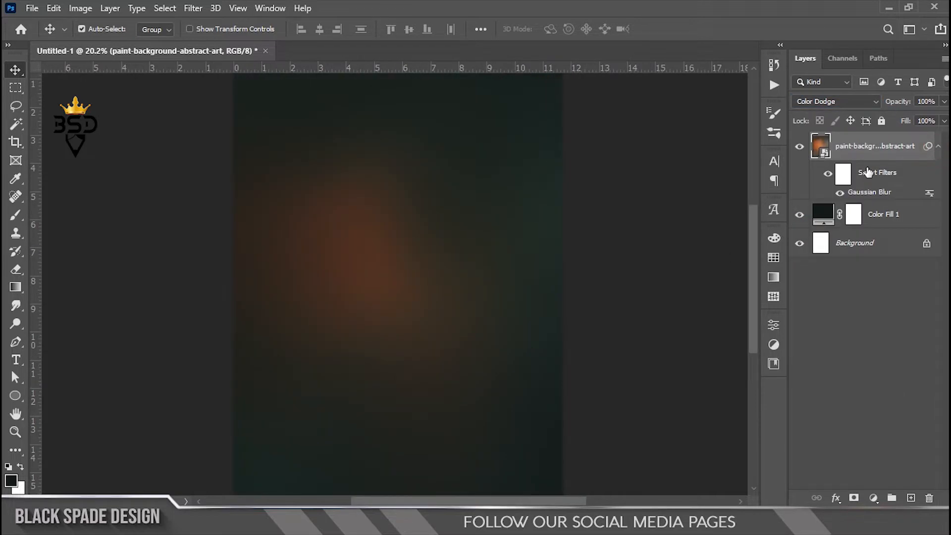
Duplicate the paint background layer, collapse the smart filter lists of both layers, and set the copy's opacity to 30%
key("ctrl+j")
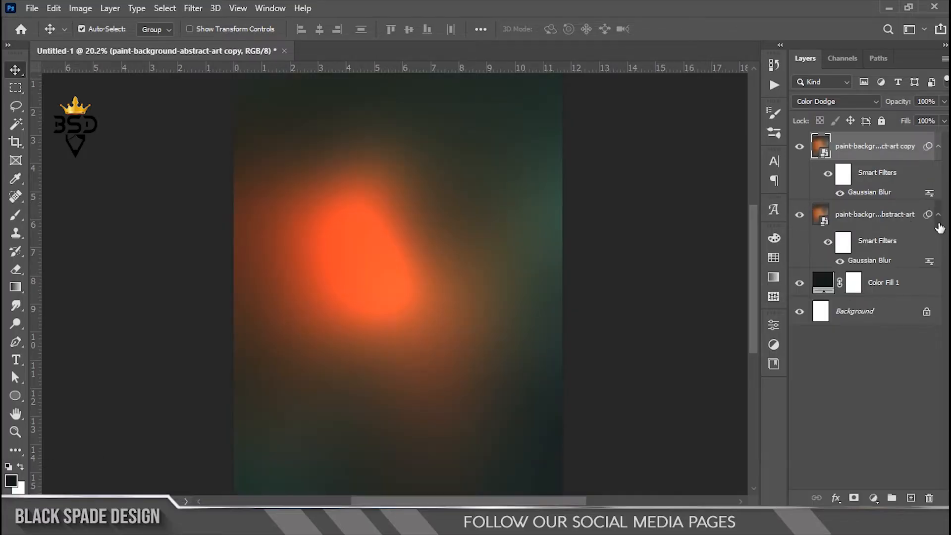
left_click(939, 215)
left_click(939, 148)
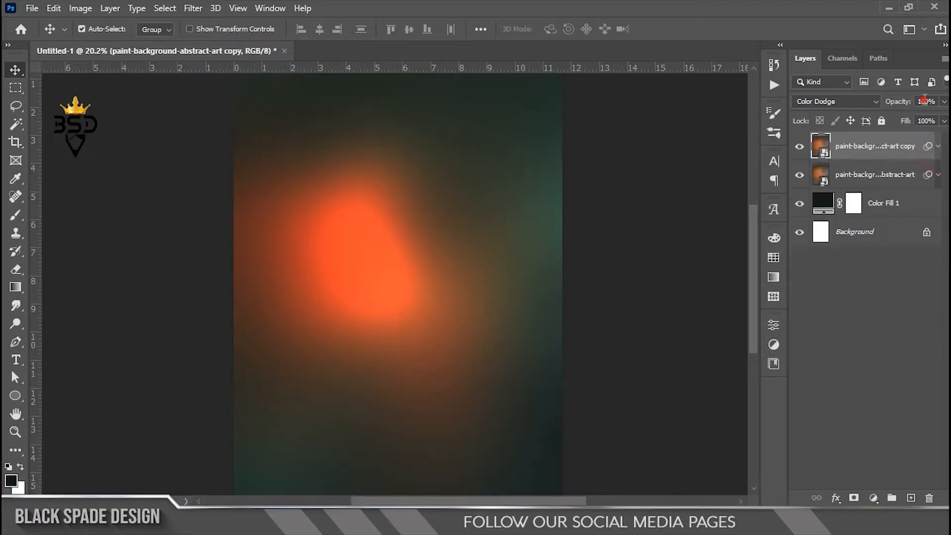
type("30")
key("Return")
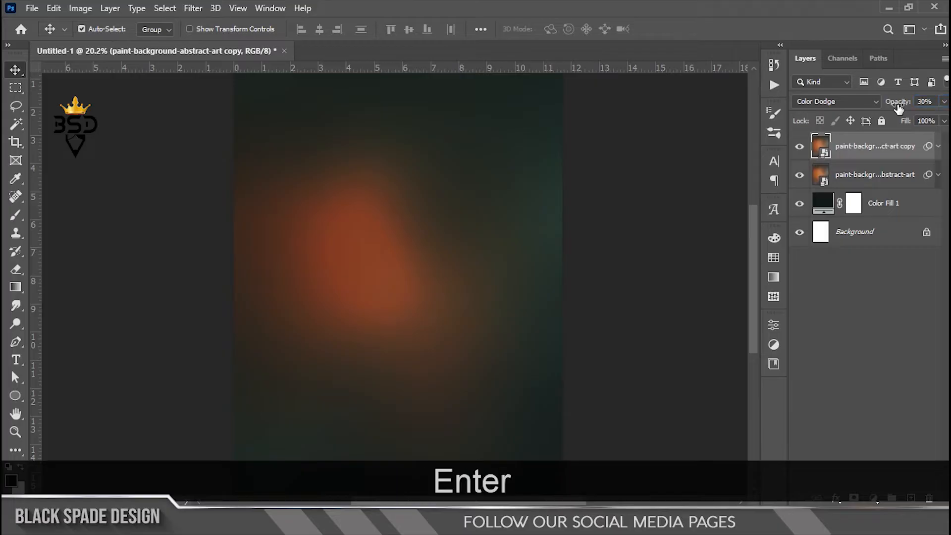
Flip the paint background copy both horizontally and vertically, then shift it slightly up and to the right
scroll(395, 281, "down", 1)
key("ctrl+t")
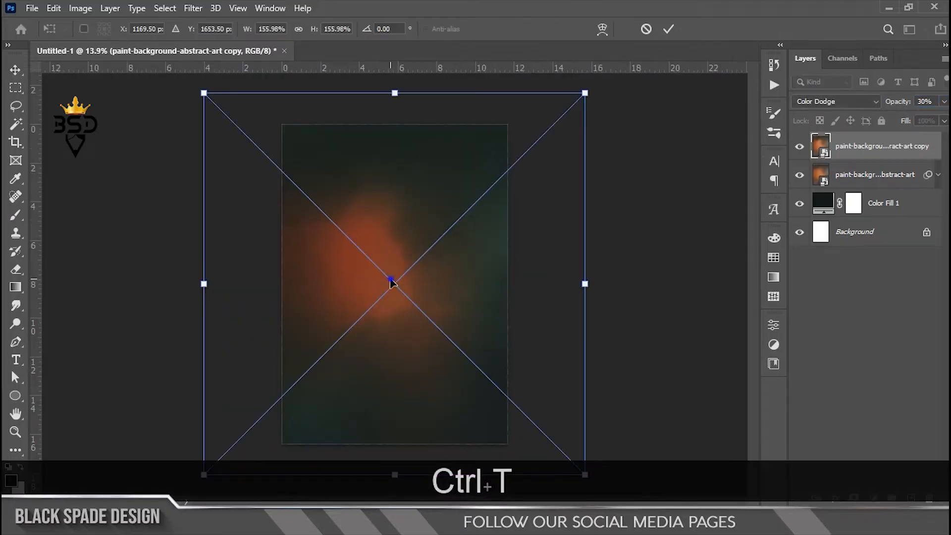
right_click(392, 280)
left_click(418, 258)
right_click(424, 256)
left_click(464, 483)
key("Return")
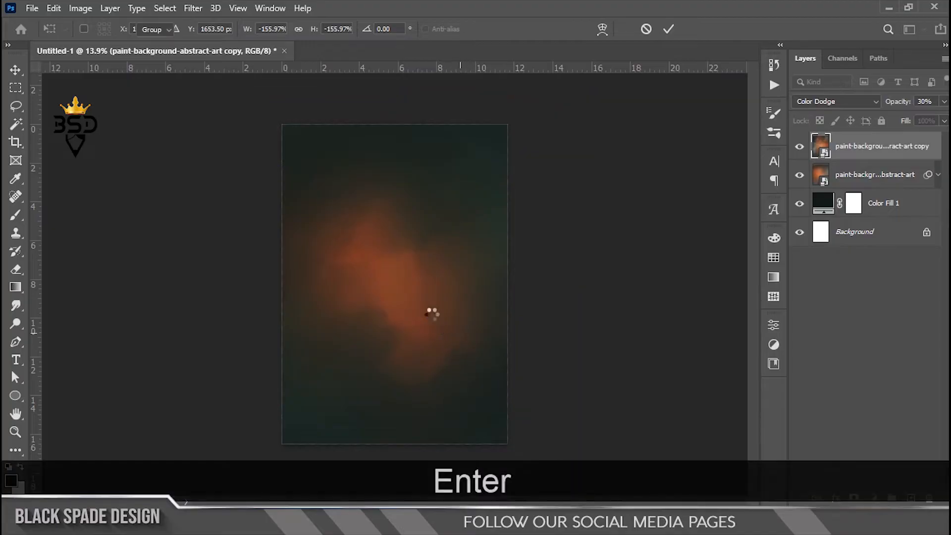
scroll(395, 264, "up", 1)
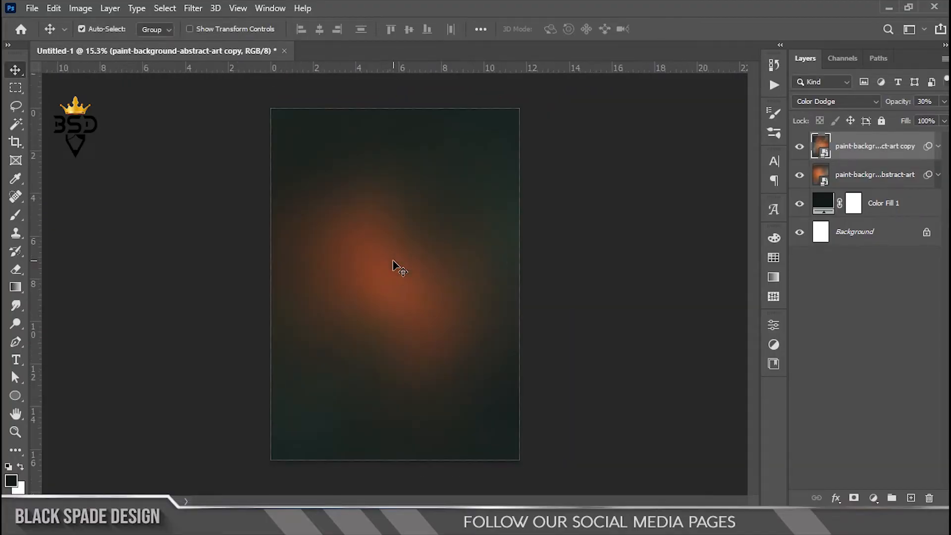
mouse_move(395, 264)
left_mouse_down()
mouse_move(378, 255)
mouse_move(424, 248)
left_mouse_up()
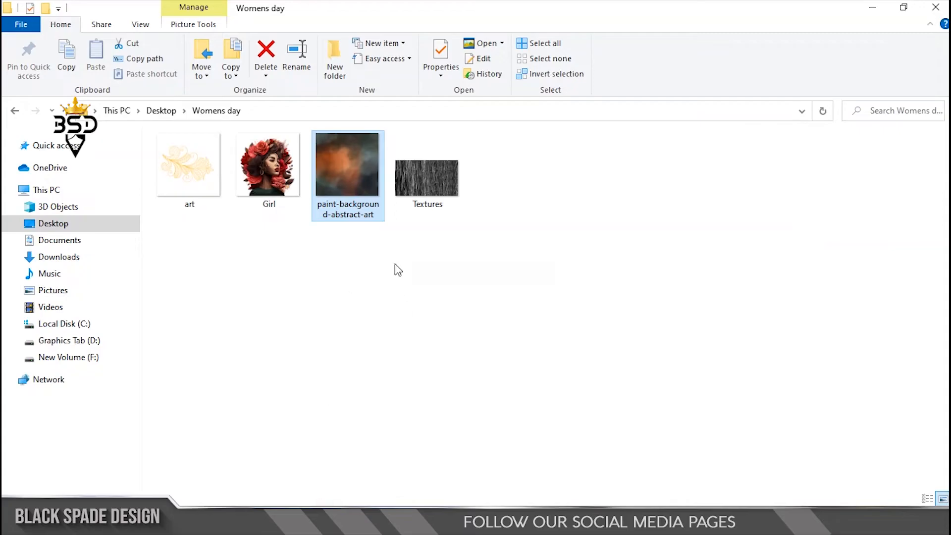
Place the Textures image from the Womens day folder into the document and scale it to cover the whole canvas
left_click(419, 198)
left_click_drag(418, 176, 417, 319)
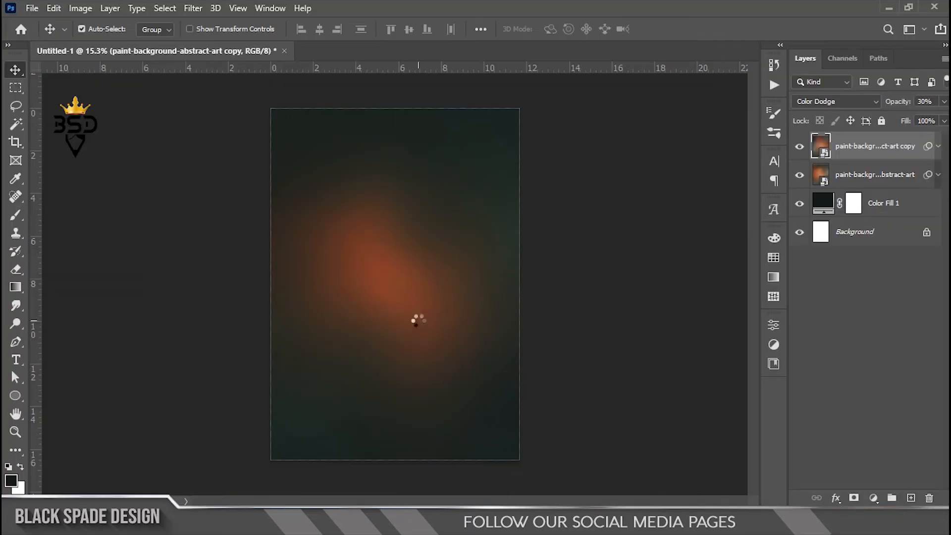
left_click_drag(395, 215, 404, 104)
key("ctrl+minus")
left_click_drag(498, 136, 500, 136)
key("Return")
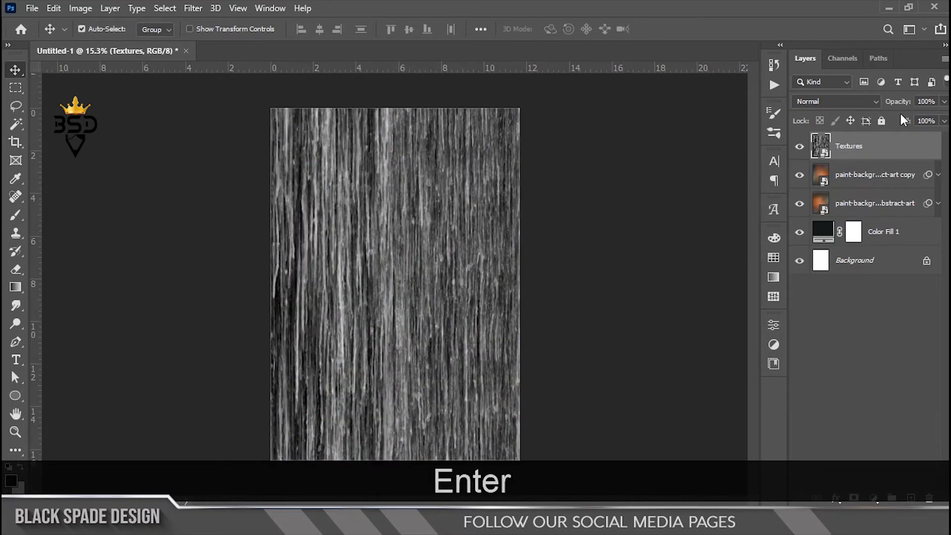
Blend the Textures layer with Overlay at 50% opacity and compare the result with the layer hidden
left_click(862, 101)
left_click(844, 270)
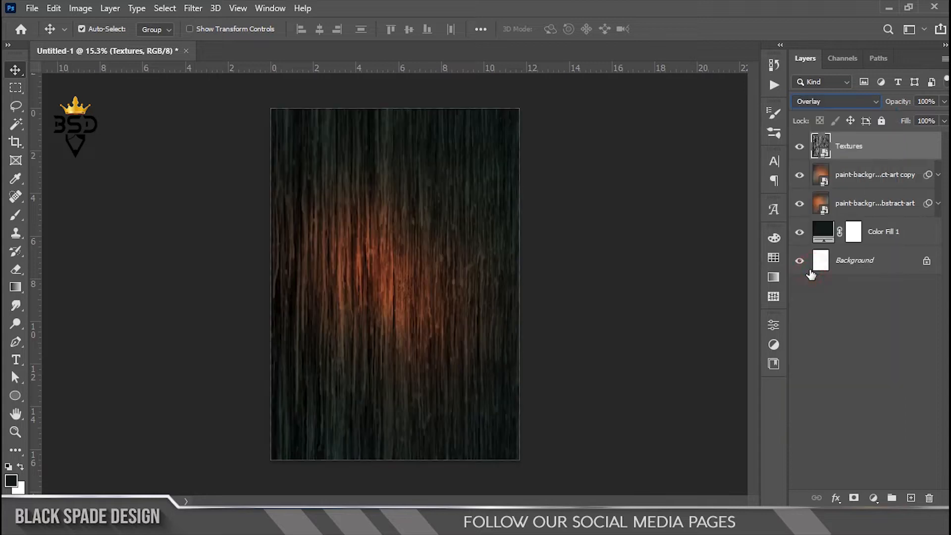
type("50")
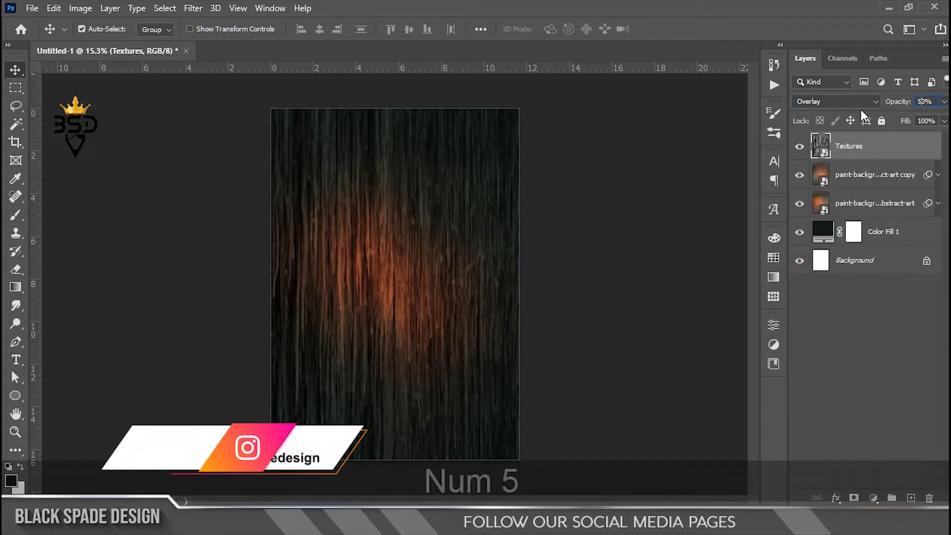
key("Return")
left_click(800, 146)
left_click(801, 147)
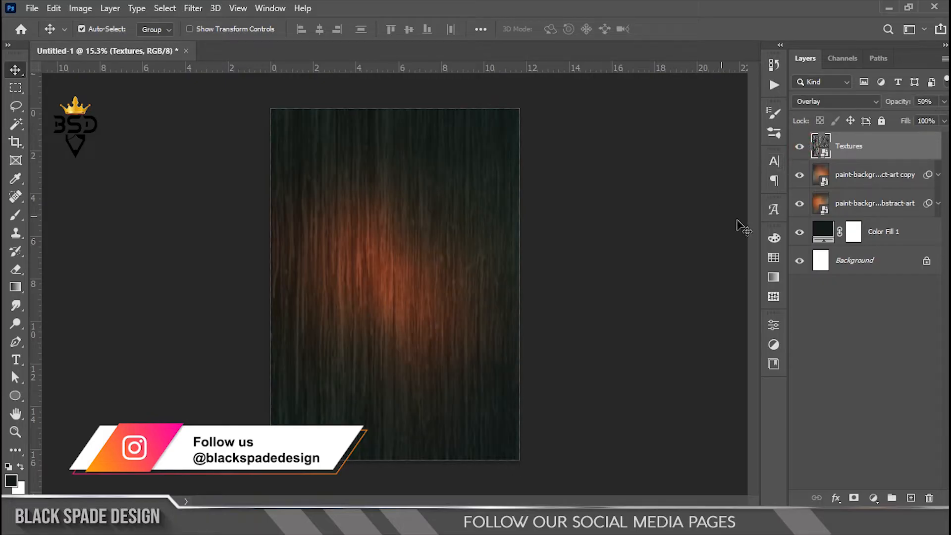
Add a Hue/Saturation adjustment above the paint background copy and raise the saturation slightly
left_click(872, 176)
left_click(874, 498)
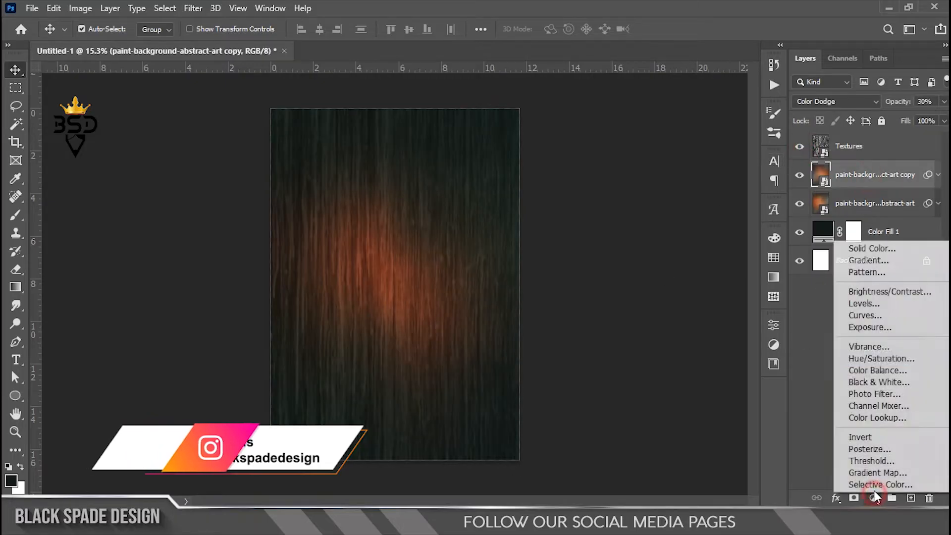
left_click(863, 360)
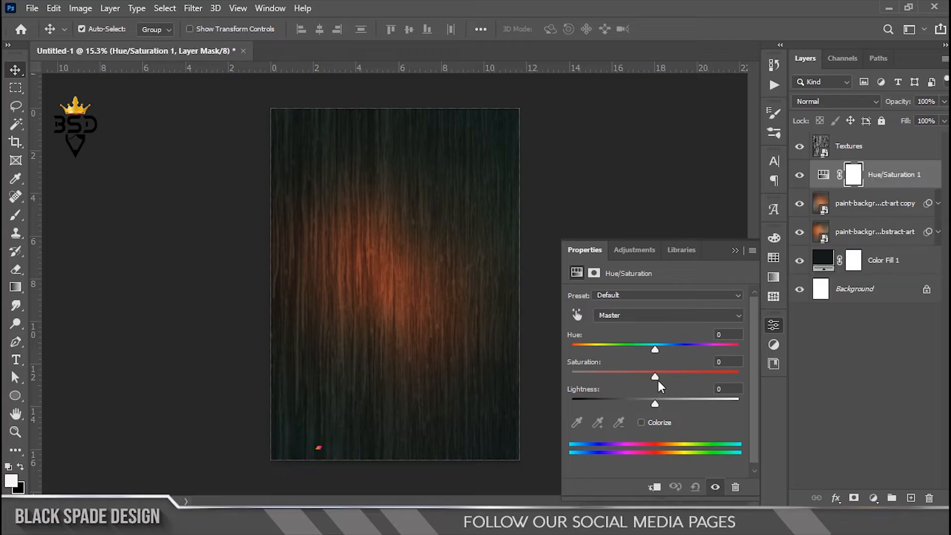
left_click_drag(659, 378, 666, 378)
left_click(735, 252)
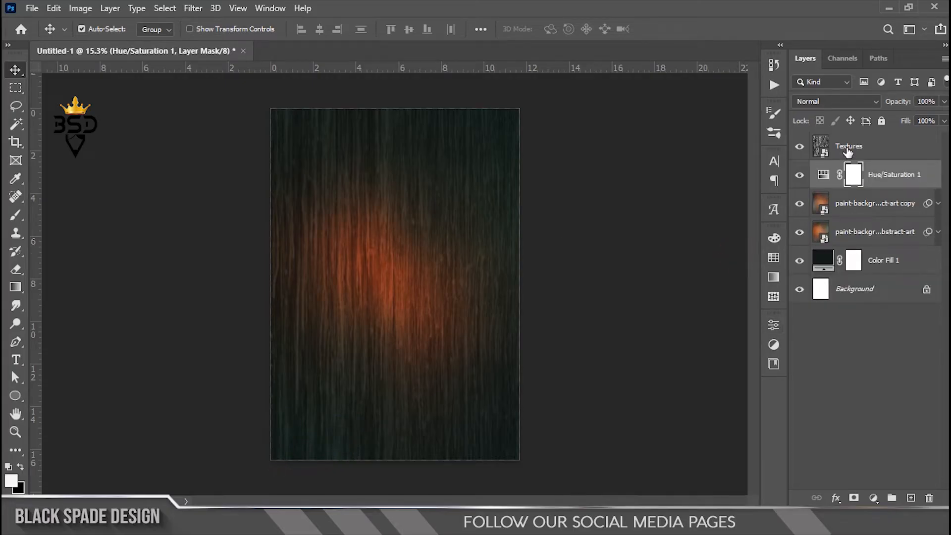
Place the Girl image from the Womens day folder above the Textures layer
left_click(848, 148)
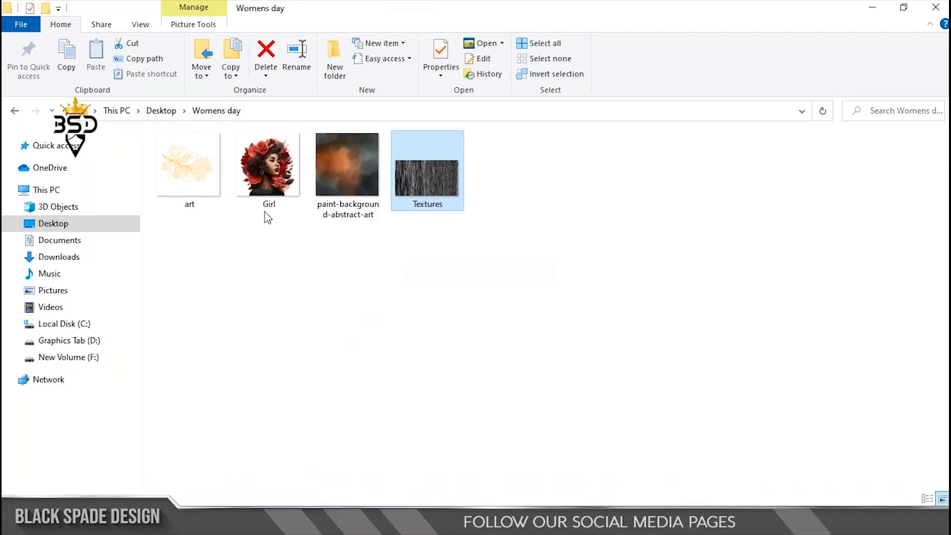
left_click(264, 164)
left_click_drag(264, 163, 473, 523)
left_click_drag(468, 483, 415, 367)
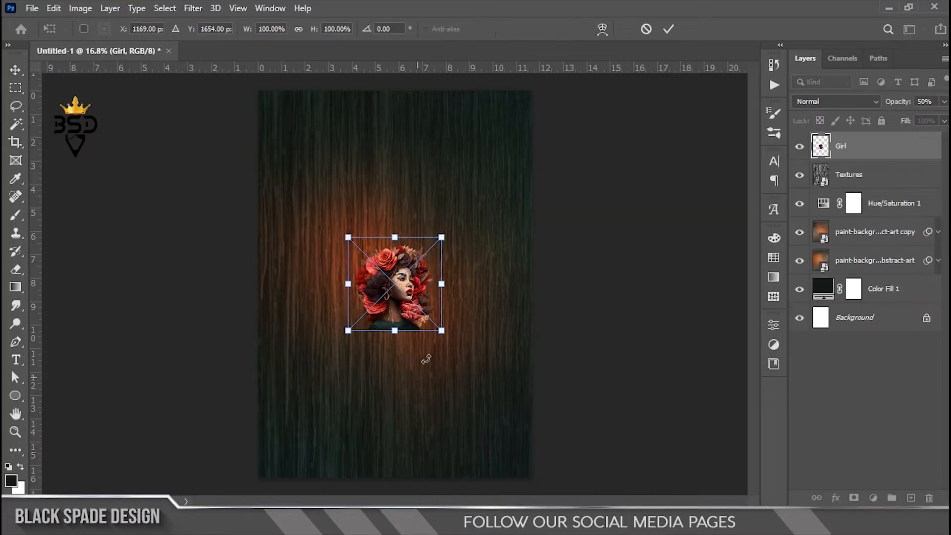
Enlarge the girl to nearly the canvas width and position her with her shoulders on the canvas's bottom edge
key("ctrl+minus")
left_click_drag(428, 319, 494, 394)
left_click_drag(410, 298, 411, 345)
key("ctrl+plus")
left_click_drag(524, 225, 530, 223)
key("Return")
Examine the girl's neck, shoulders and flowers up close, and how she sits on the canvas's bottom edge
scroll(414, 376, "up", 2)
scroll(411, 370, "up", 4)
left_click_drag(411, 371, 411, 166)
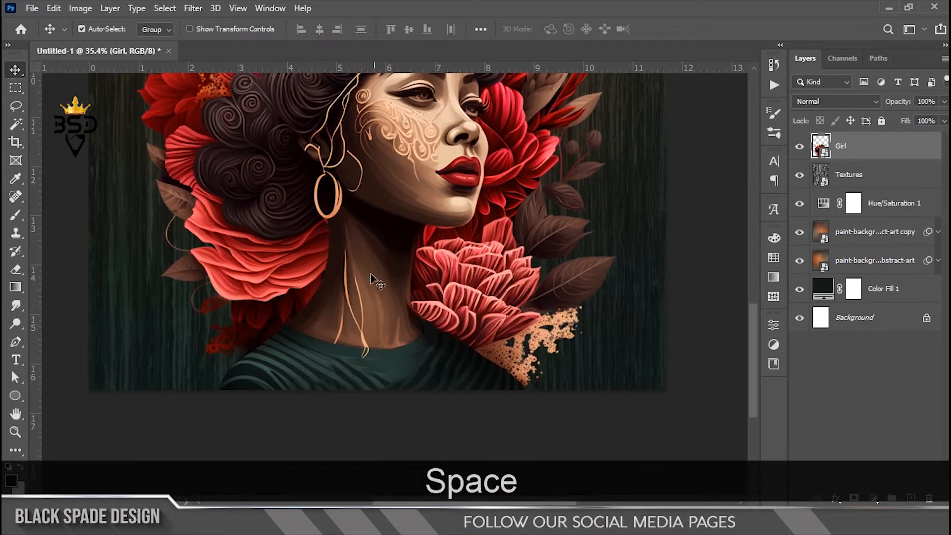
scroll(374, 276, "up", 2)
left_click_drag(371, 263, 372, 258)
scroll(394, 395, "down", 4)
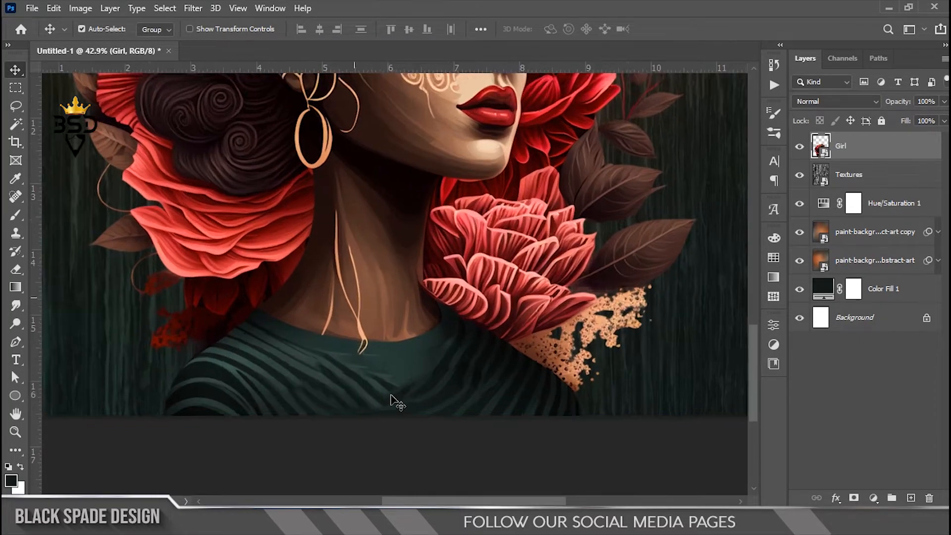
scroll(396, 380, "down", 1)
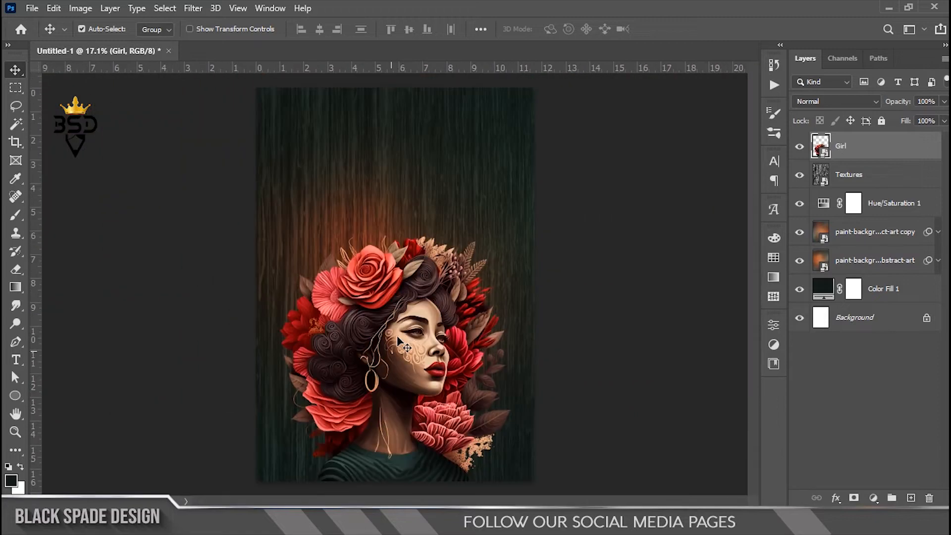
scroll(403, 341, "up", 3)
left_click_drag(412, 344, 432, 265)
scroll(401, 281, "down", 1)
Add a Curves adjustment clipped to the Girl layer, pull the midtones down to darken her, and compare before and after
left_click(874, 499)
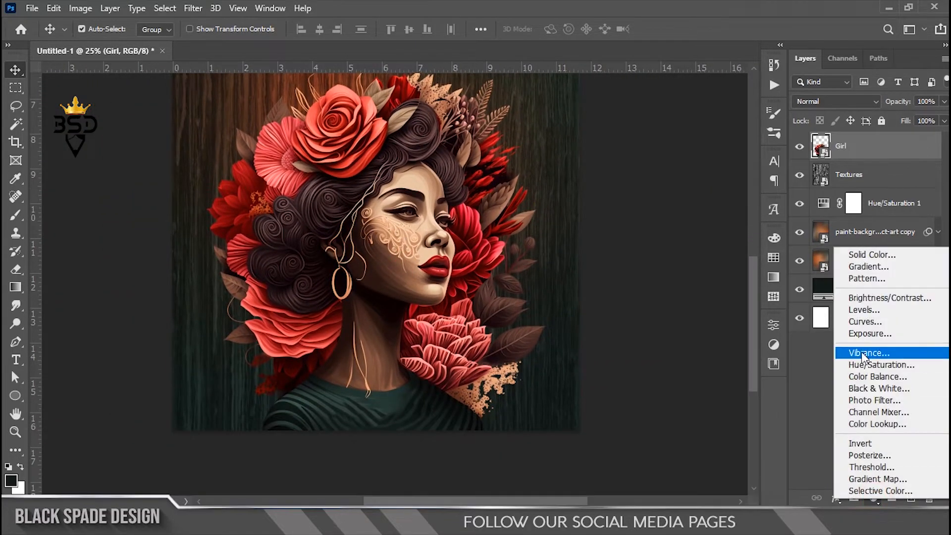
left_click(865, 321)
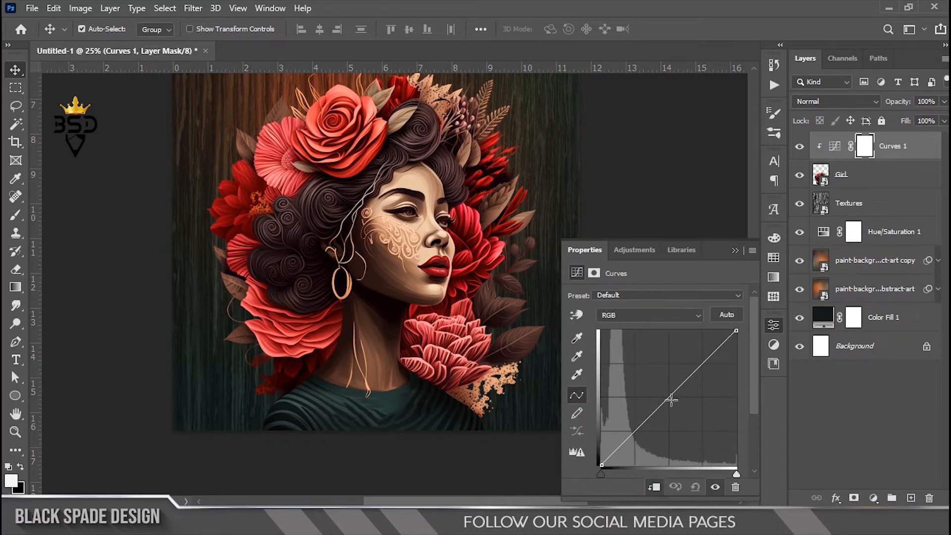
left_click_drag(679, 404, 681, 404)
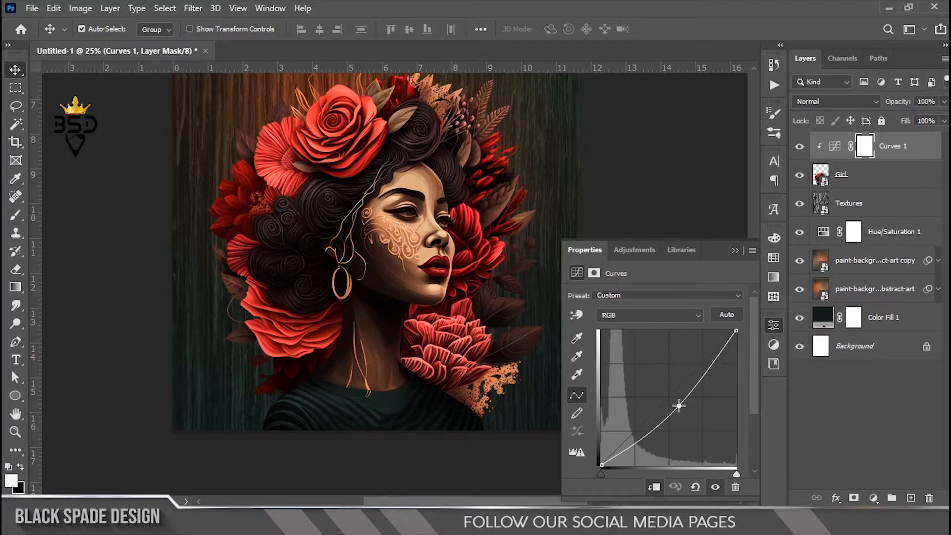
left_click(735, 251)
left_click(801, 148)
left_click(801, 148)
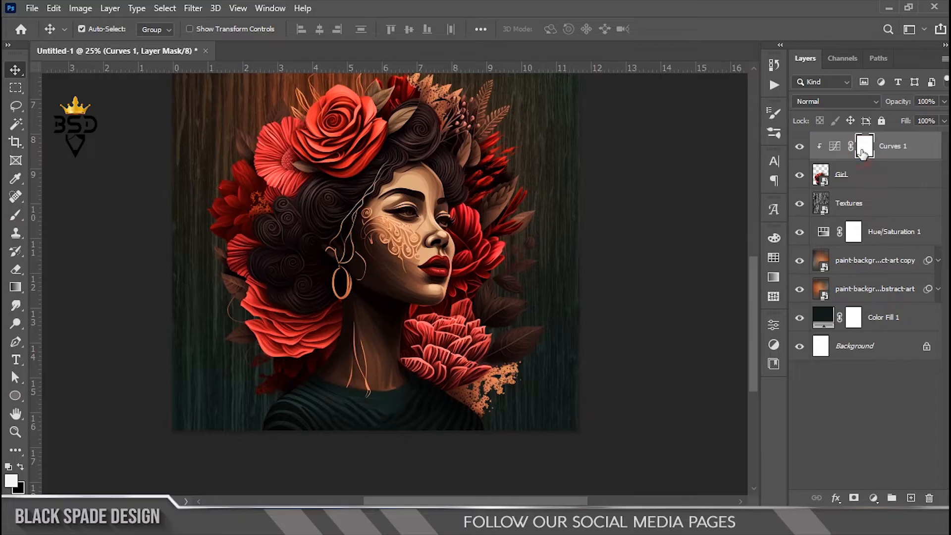
Invert the Curves 1 mask to black and set up a soft brush of 900 px for painting on it
key("ctrl+i")
scroll(600, 223, "down", 2)
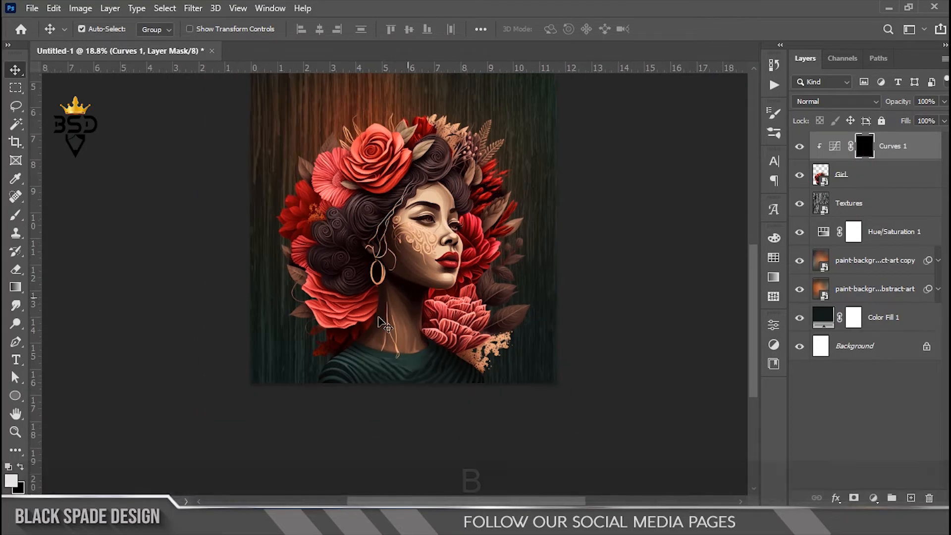
key("b")
scroll(349, 355, "up", 1)
key("bracketleft")
key("bracketleft")
key("bracketleft")
key("bracketleft")
key("bracketleft")
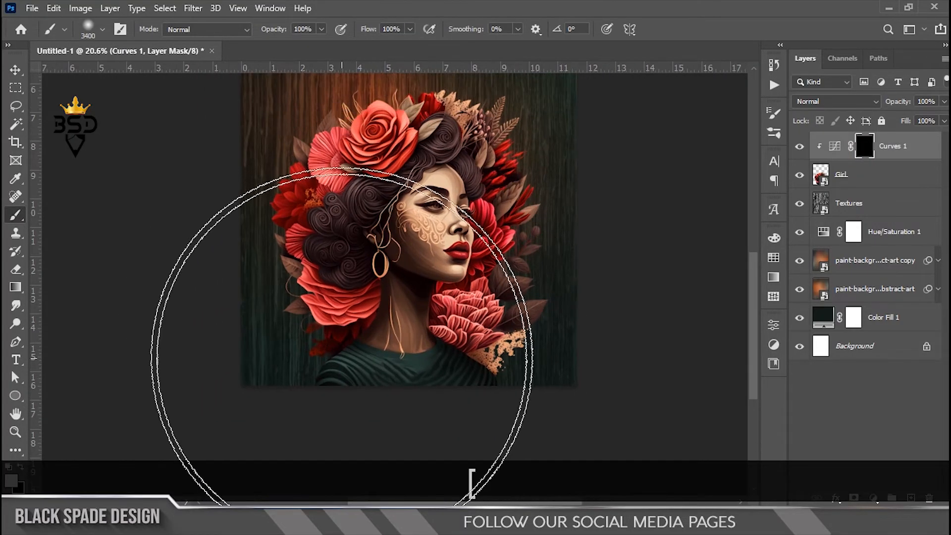
scroll(346, 363, "up", 3)
Paint white on the Curves 1 mask over the girl's left shoulder, the hair and the flowers on the left to darken them
left_click(351, 366)
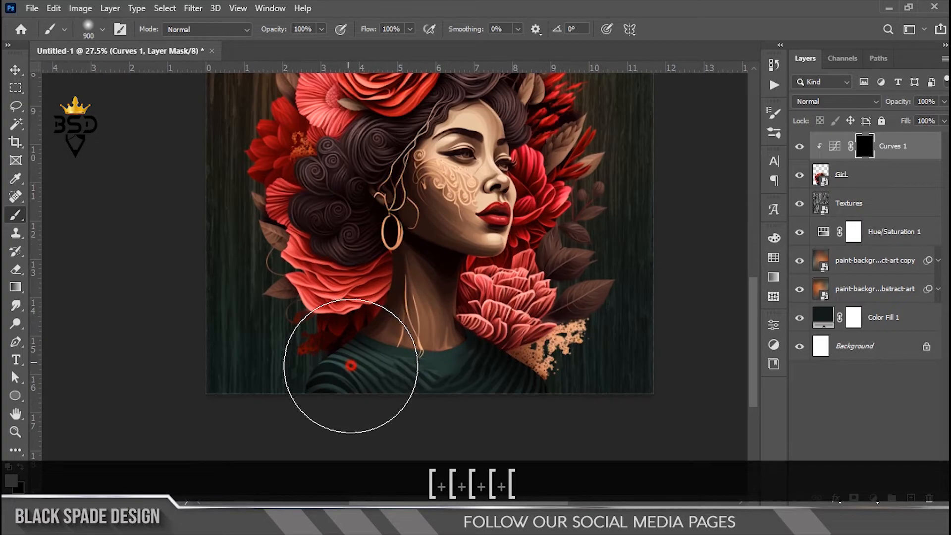
scroll(351, 366, "up", 2)
key("space")
left_click_drag(348, 345, 352, 390)
scroll(342, 379, "down", 2)
left_click(323, 340)
mouse_move(323, 337)
left_mouse_down()
mouse_move(294, 274)
mouse_move(299, 319)
mouse_move(279, 233)
mouse_move(291, 166)
mouse_move(335, 244)
mouse_move(356, 323)
mouse_move(350, 221)
left_mouse_up()
key("space")
key("space")
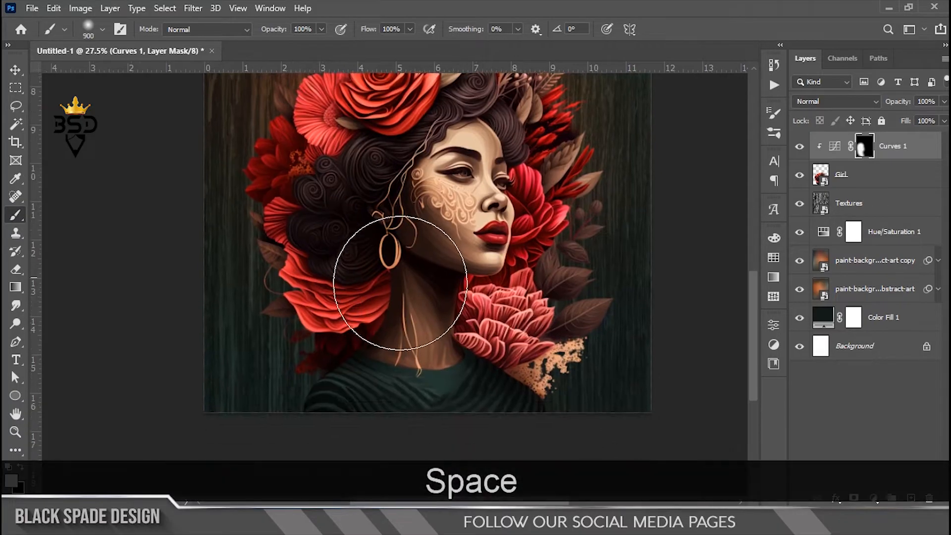
Reduce the brush to 300 px and paint the shadow down the left side of the girl's neck on the Curves 1 mask
scroll(406, 283, "up", 2)
key("bracketleft")
key("bracketleft")
key("bracketleft")
key("bracketleft")
key("bracketleft")
key("bracketleft")
left_click_drag(393, 280, 392, 345)
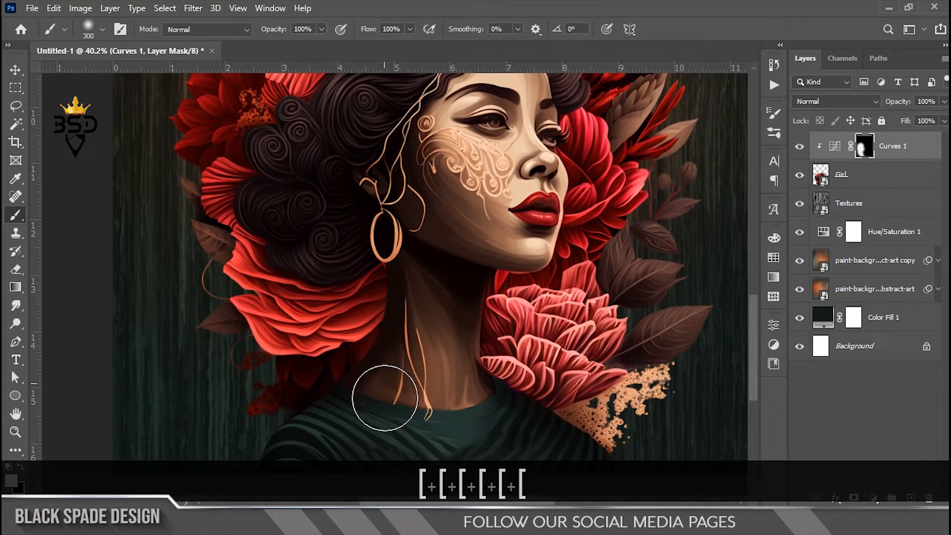
key("space")
left_click_drag(382, 388, 374, 282)
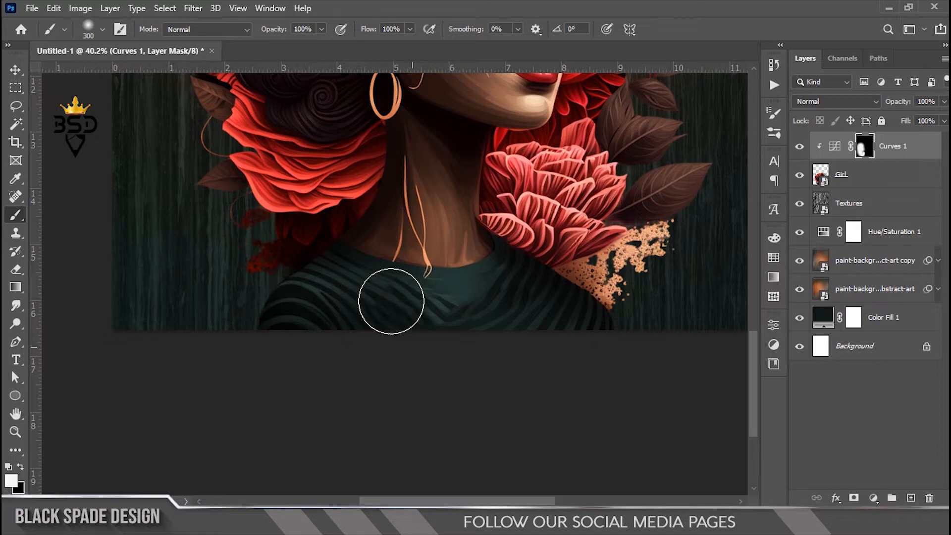
Extend the mask painting over the sweater, the left flowers and the hair up to the large rose with the 300 px brush
key("space")
left_click_drag(326, 229, 341, 348)
left_click_drag(247, 256, 267, 350)
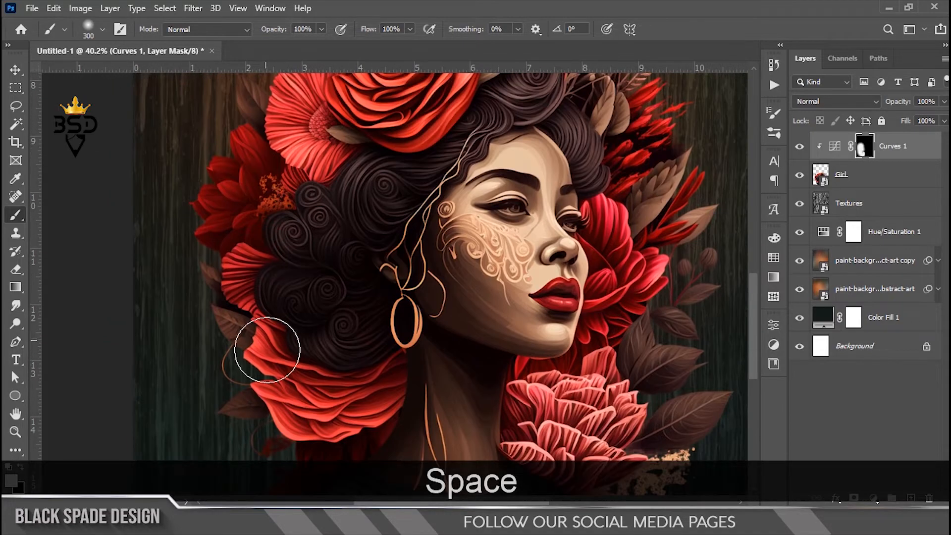
left_click_drag(211, 238, 208, 339)
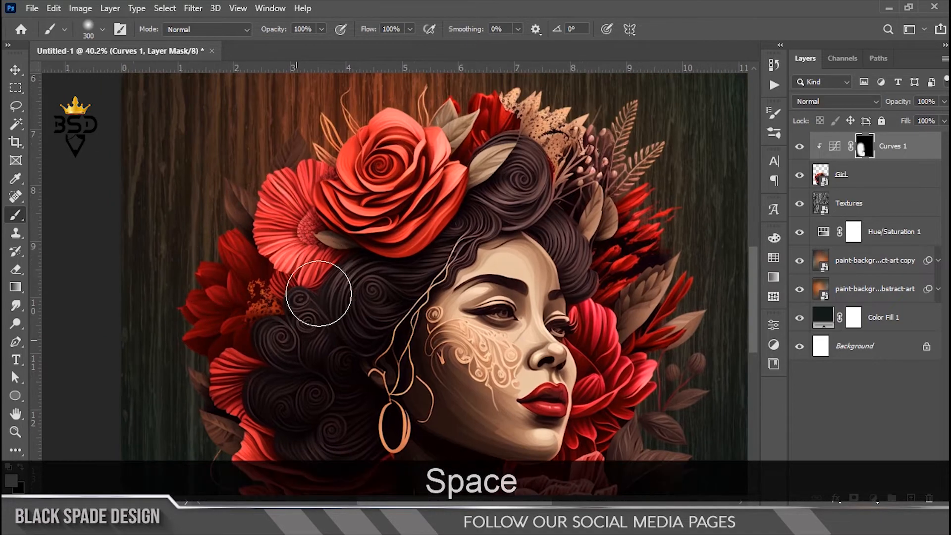
key("space")
left_click_drag(436, 429, 394, 267)
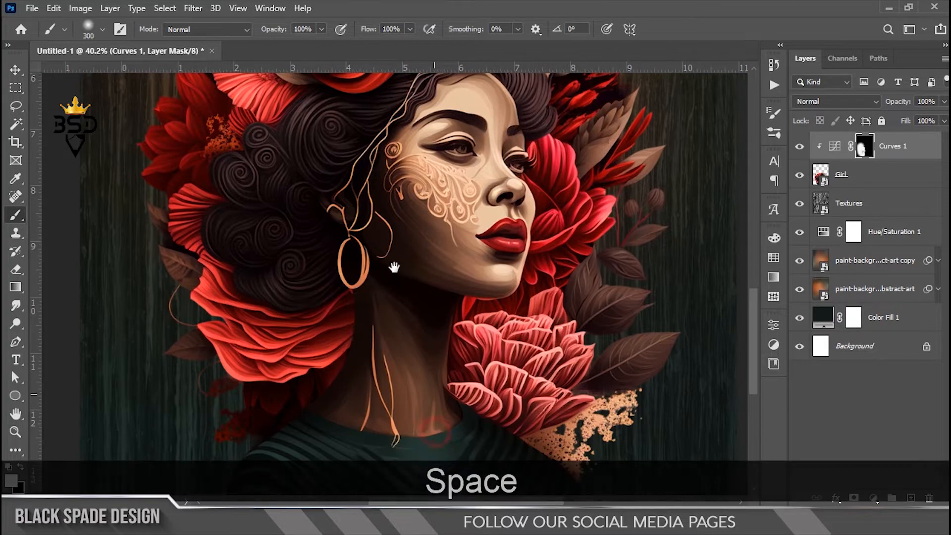
left_click_drag(324, 252, 330, 411)
mouse_move(373, 139)
left_mouse_down()
mouse_move(421, 114)
mouse_move(384, 185)
left_mouse_up()
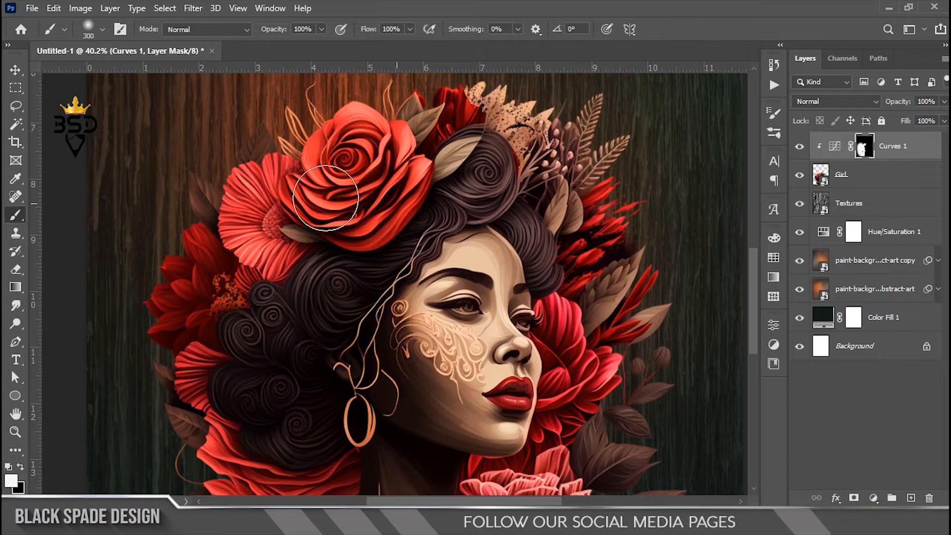
Compare the girl with and without the masked Curves 1 shading across the whole poster
scroll(325, 198, "down", 5)
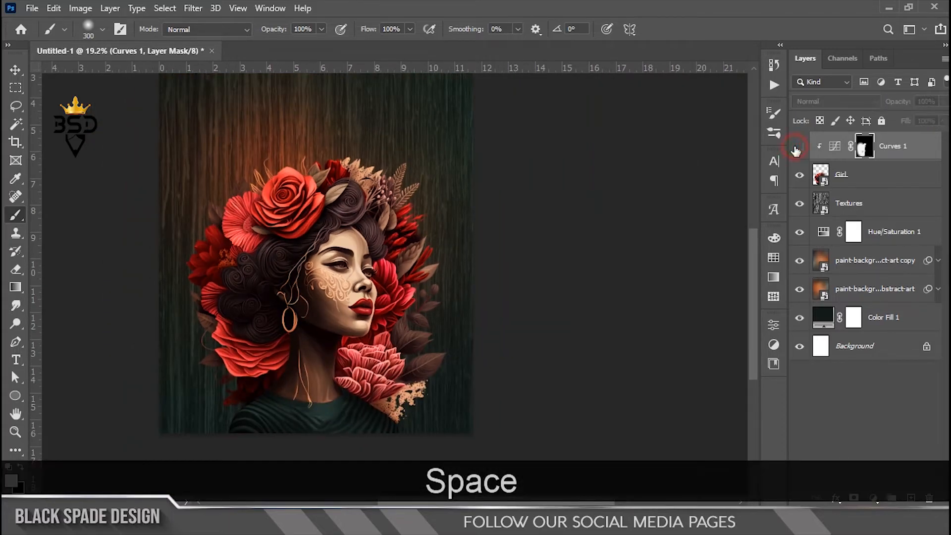
left_click(799, 146)
left_click(799, 147)
scroll(301, 268, "down", 2)
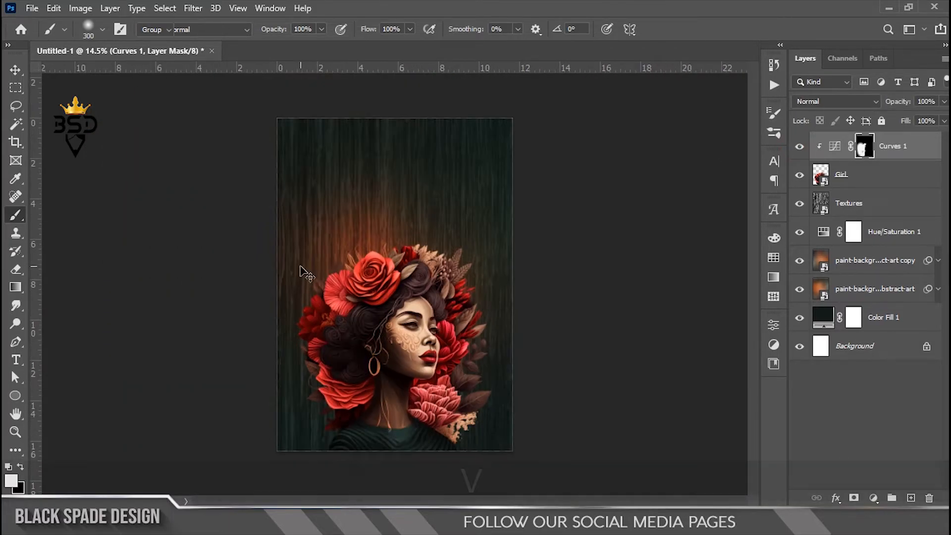
Add a Drop Shadow to the Girl layer with an angle of 42° and a distance of 57 px
key("v")
scroll(300, 271, "up", 3)
left_click_drag(301, 271, 473, 203)
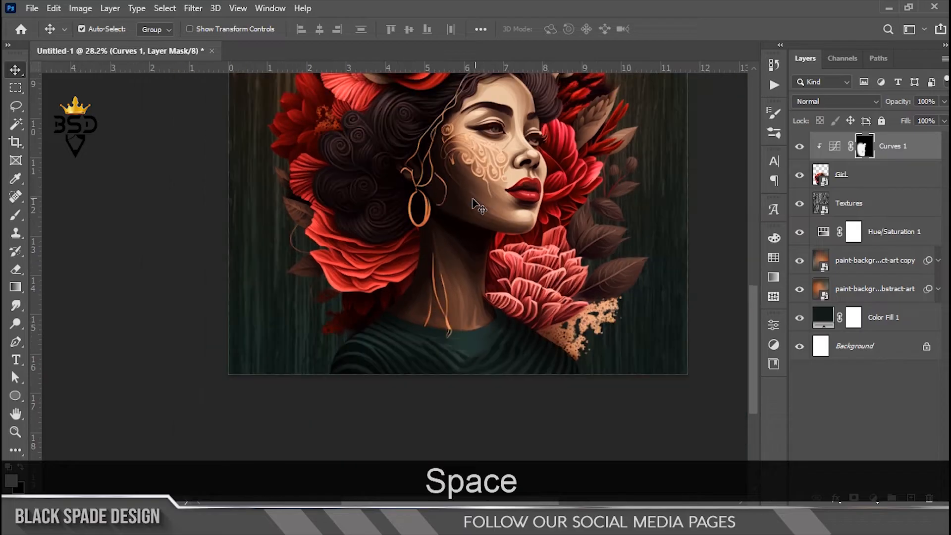
left_click(842, 178)
left_click(837, 498)
left_click(857, 488)
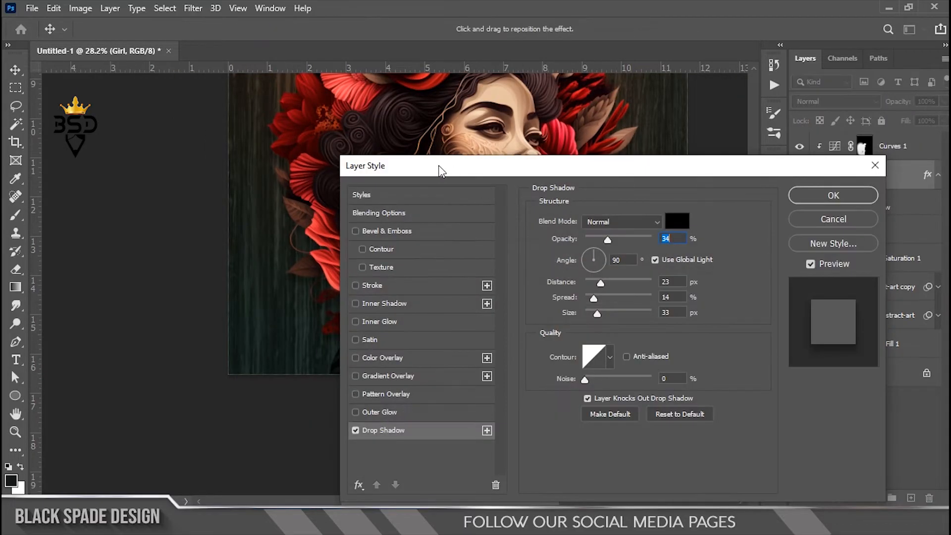
left_click_drag(483, 171, 584, 174)
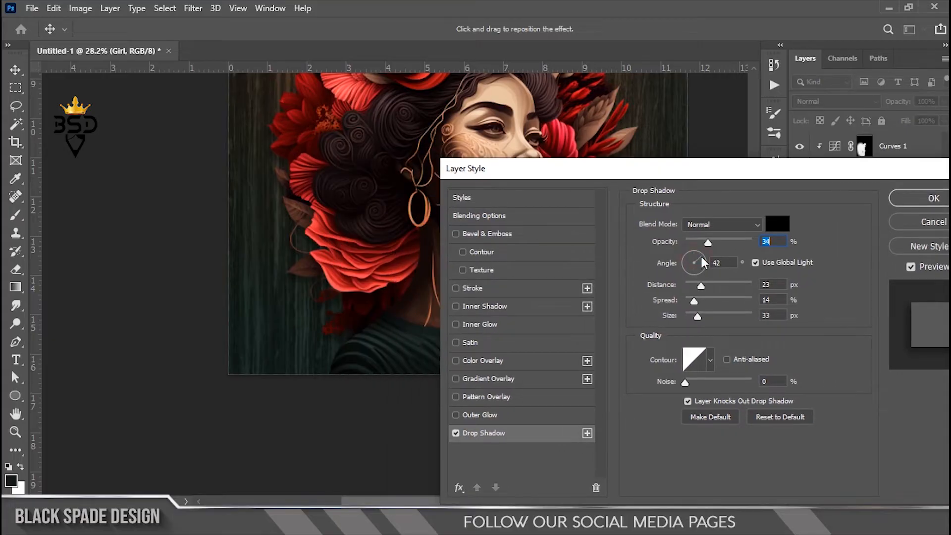
key("Tab")
left_click_drag(709, 285, 722, 284)
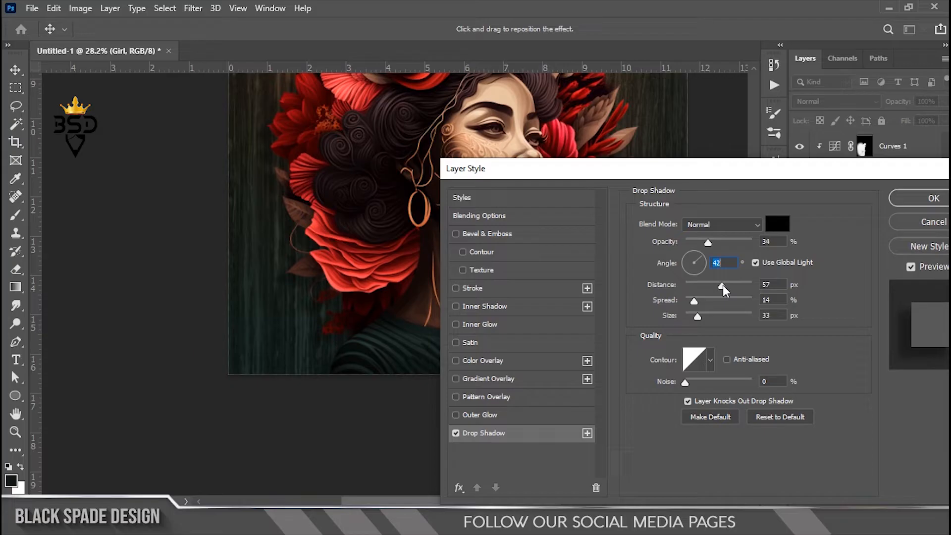
Set the girl's drop shadow to 54% opacity and 68 px size, apply it, and check the result
left_click_drag(716, 245, 718, 242)
left_click_drag(706, 319, 708, 314)
left_click_drag(640, 173, 632, 192)
left_click_drag(710, 262, 714, 260)
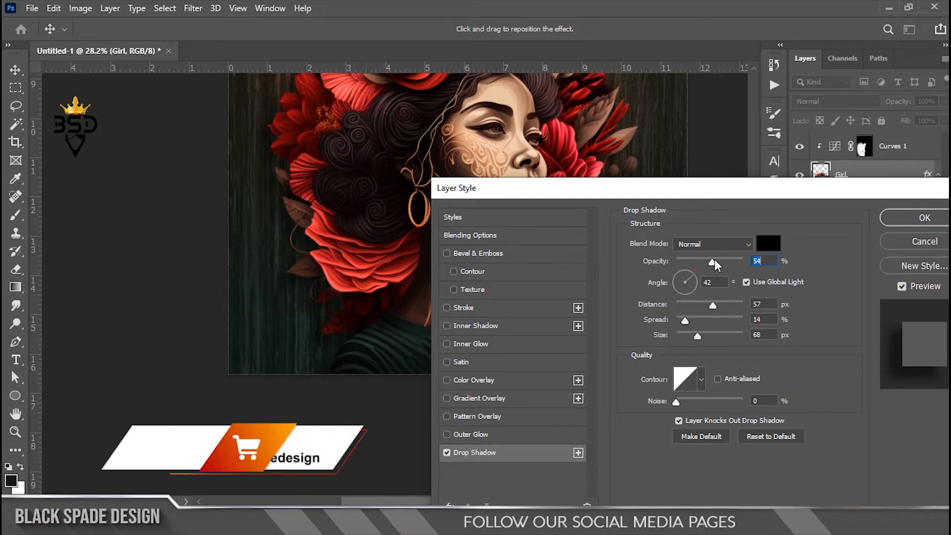
left_click(923, 218)
left_click_drag(406, 229, 422, 366)
scroll(416, 318, "down", 3)
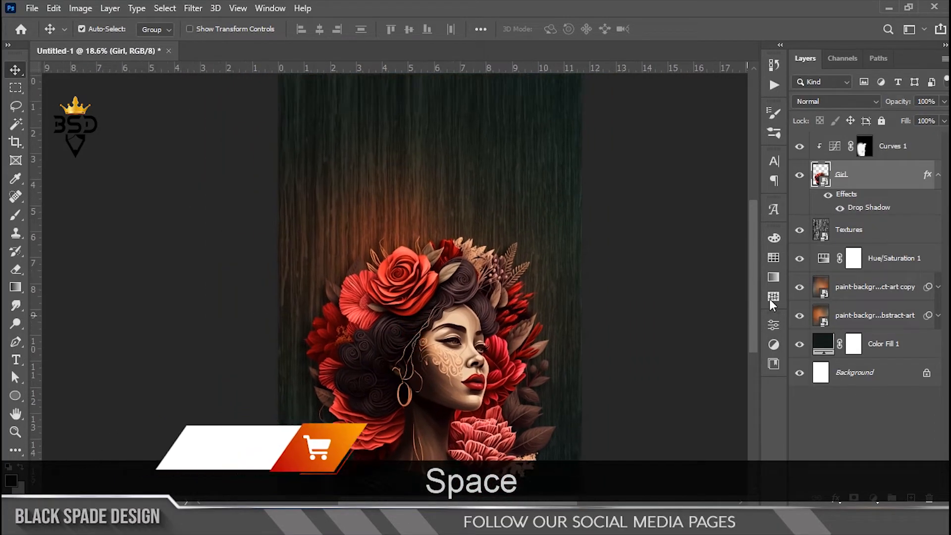
Collapse the Girl layer's effects and place the art image from the Womens day folder above the Textures layer
left_click(938, 174)
left_click(874, 205)
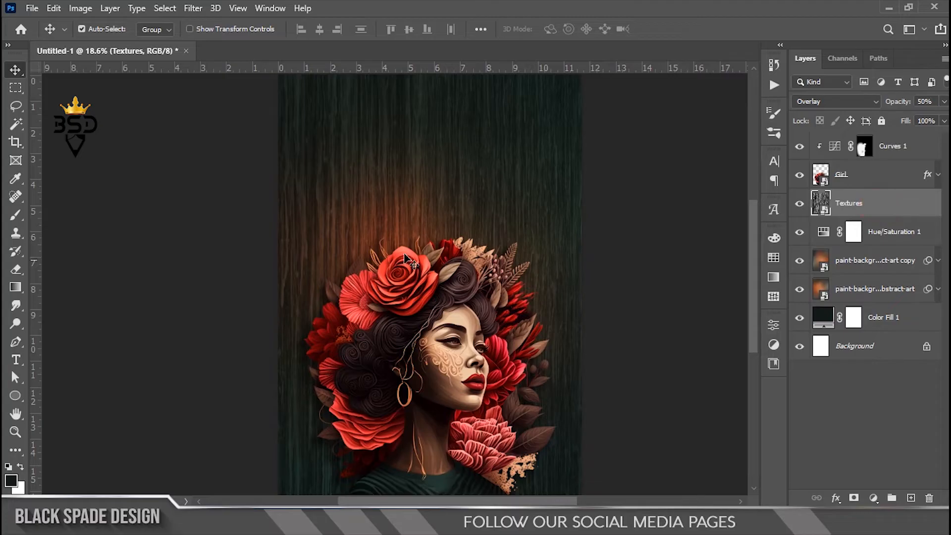
scroll(396, 260, "down", 2)
scroll(379, 257, "up", 2)
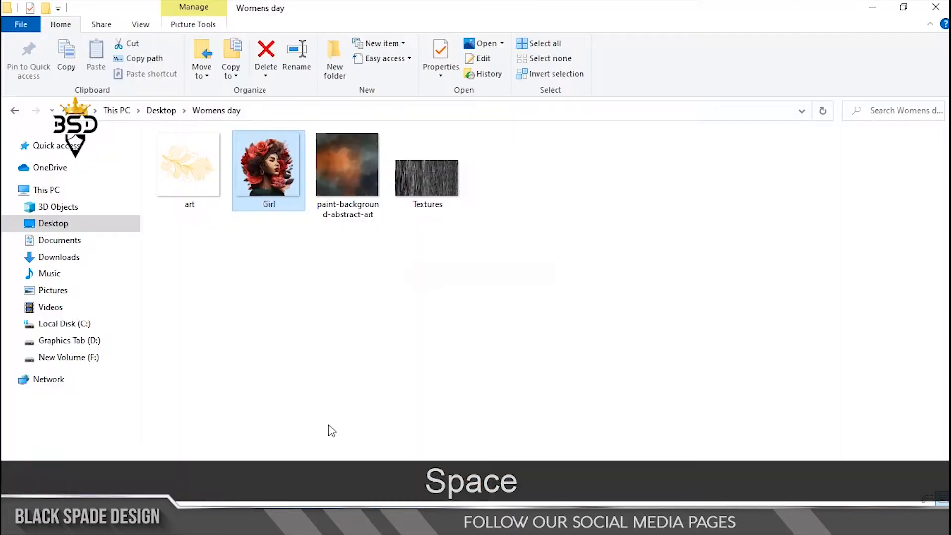
left_click(193, 190)
left_click_drag(179, 169, 300, 200)
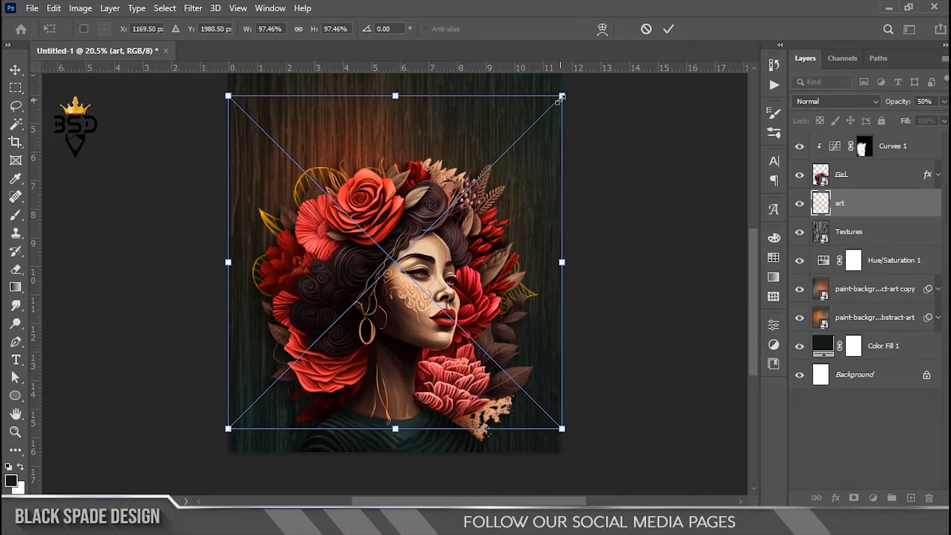
Scale the art ornament to 57.63%, rotate it to -127.15° and place it above and left of the large rose
left_click_drag(562, 96, 502, 149)
left_click_drag(445, 233, 403, 154)
left_click_drag(236, 191, 465, 293)
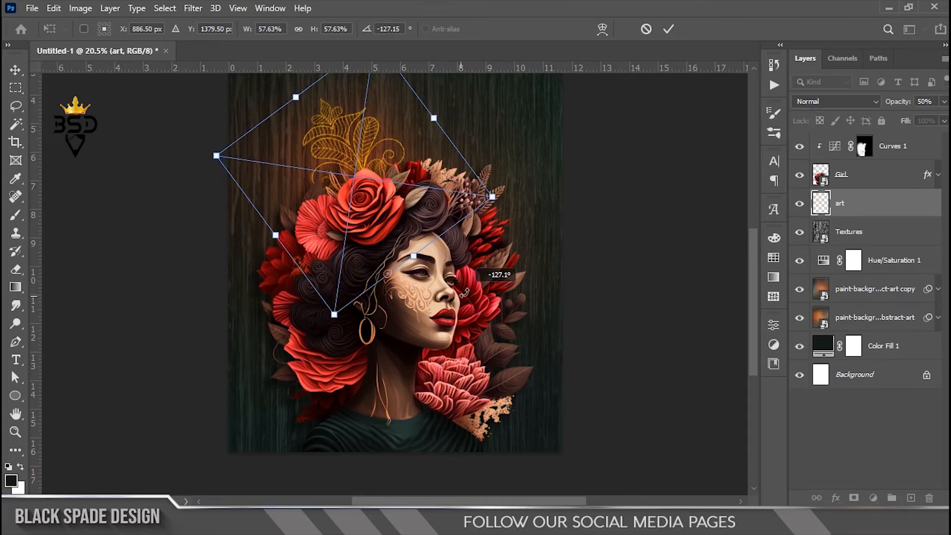
left_click_drag(402, 241, 361, 244)
key("Return")
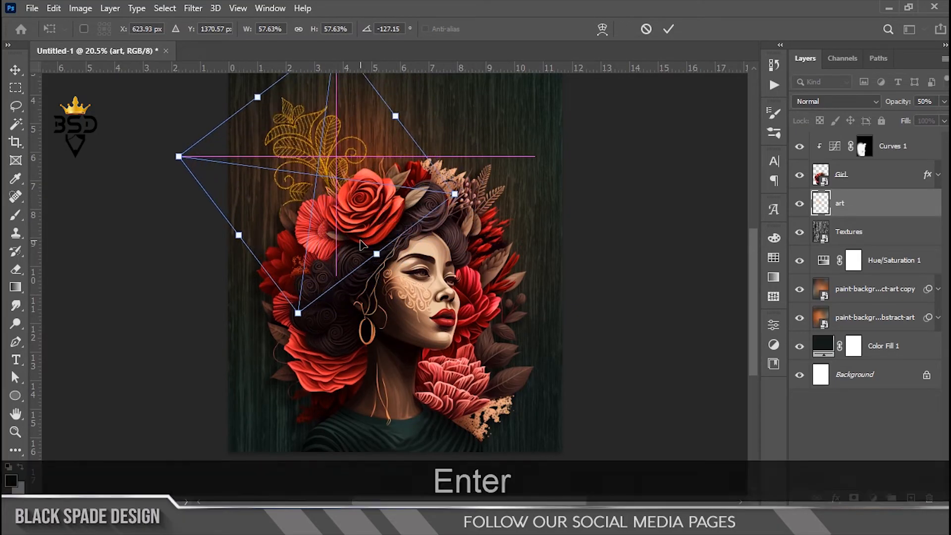
scroll(361, 244, "up", 3)
key("space")
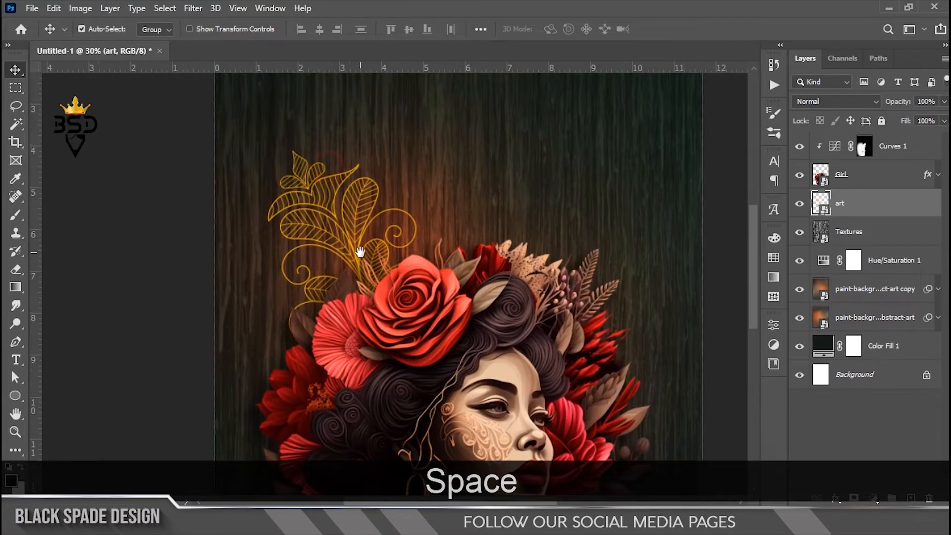
Set the art layer's blend mode to Color Burn and shift the ornament slightly to the left
left_click(813, 102)
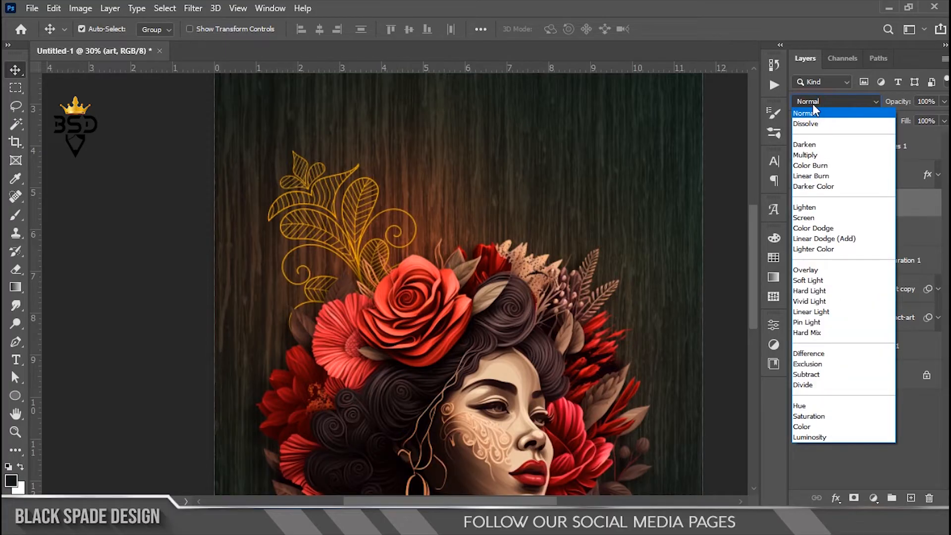
left_click(825, 167)
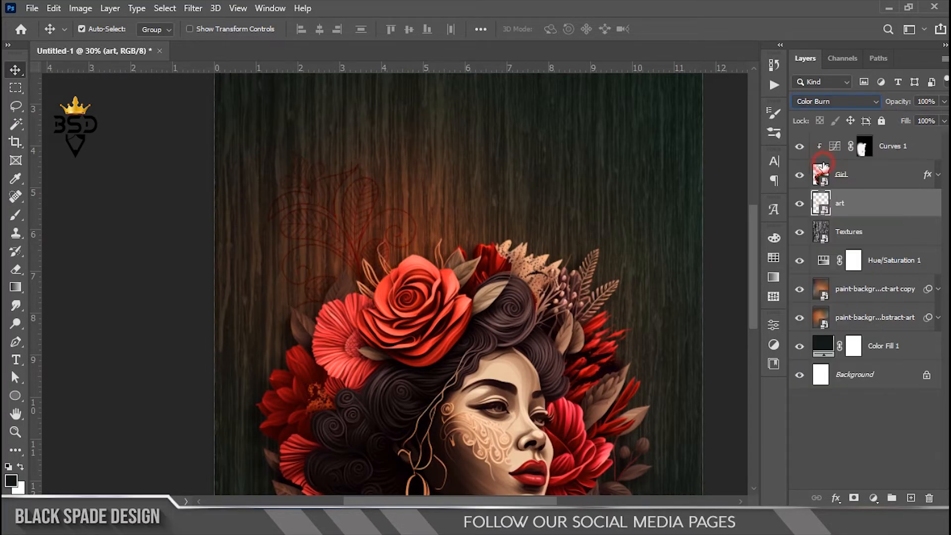
key("ctrl+t")
left_click_drag(361, 253, 345, 253)
key("Return")
scroll(395, 293, "down", 5)
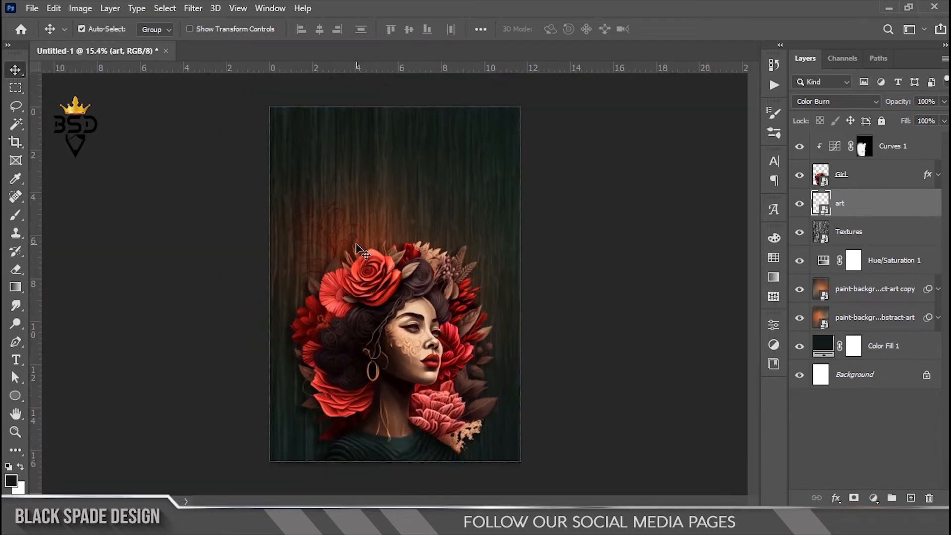
scroll(395, 292, "up", 4)
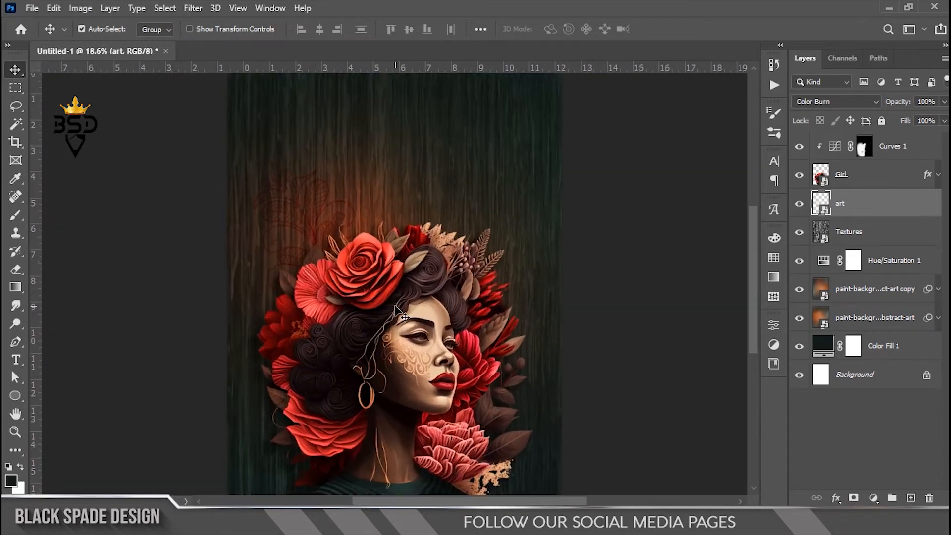
key("space")
left_click_drag(392, 281, 387, 237)
Start a centred Arial text line above the Curves 1 layer in the upper part of the canvas, sized 86 pt
left_click(892, 152)
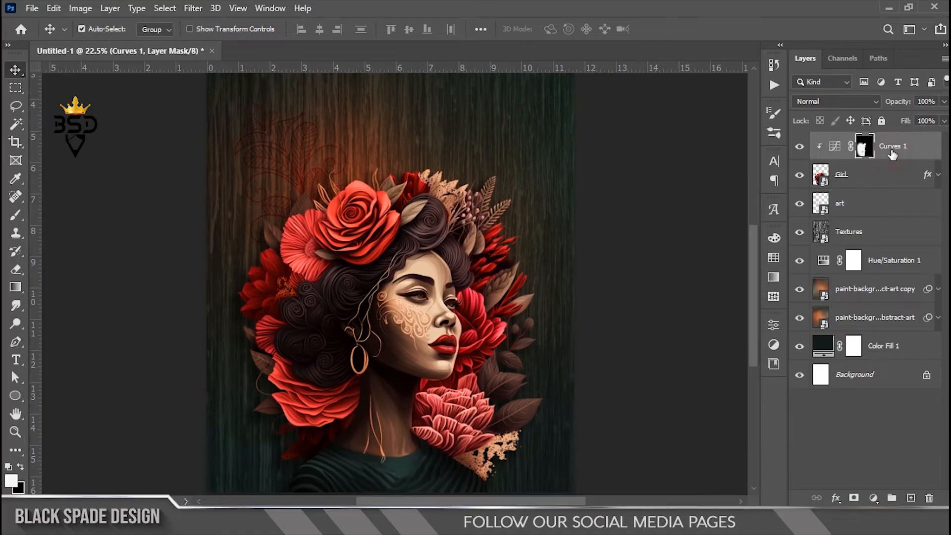
scroll(526, 201, "down", 2)
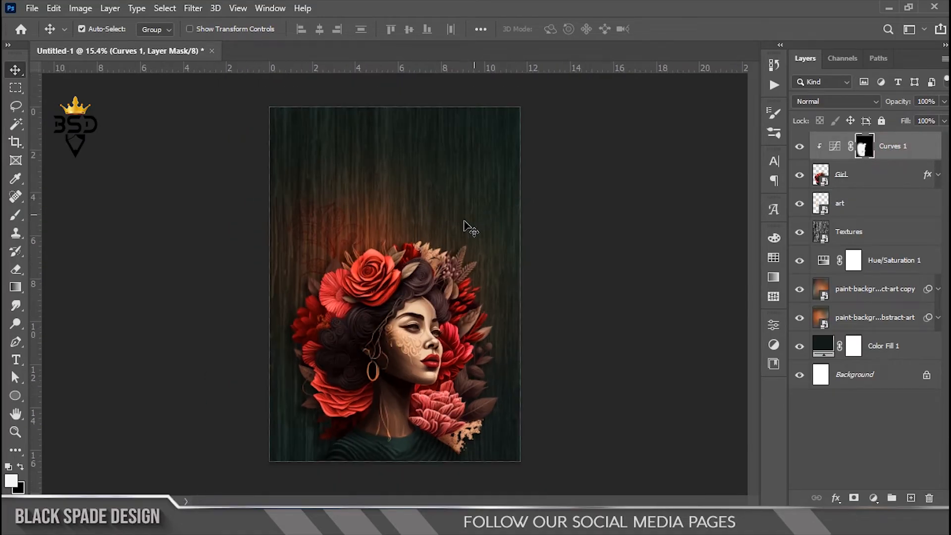
key("space")
scroll(471, 229, "up", 2)
left_click_drag(437, 208, 443, 218)
scroll(443, 218, "down", 1)
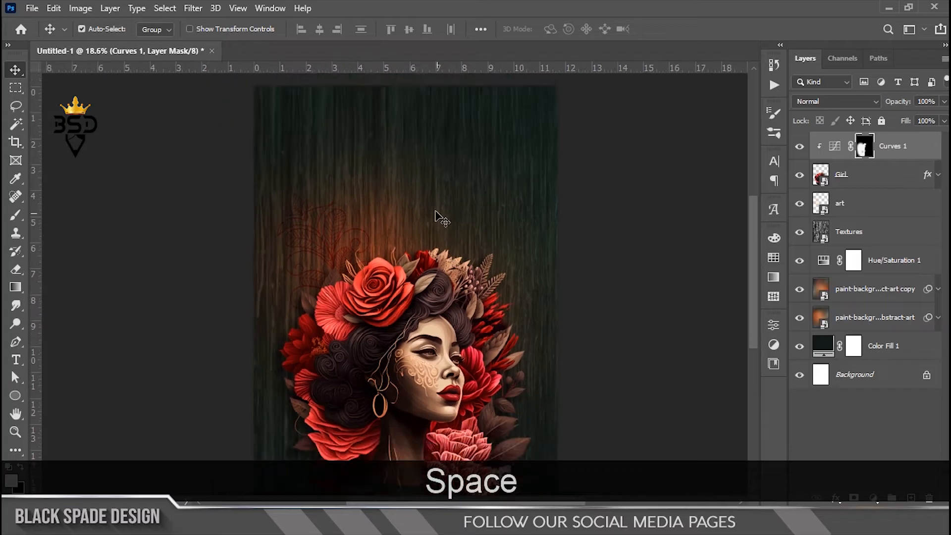
scroll(435, 213, "up", 1)
key("t")
scroll(403, 189, "up", 1)
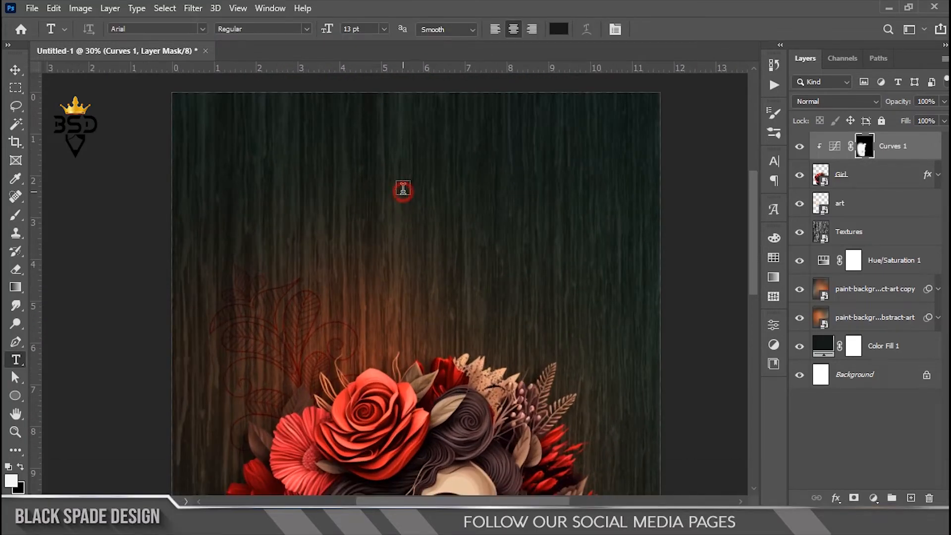
left_click(403, 188)
left_click_drag(331, 31, 383, 38)
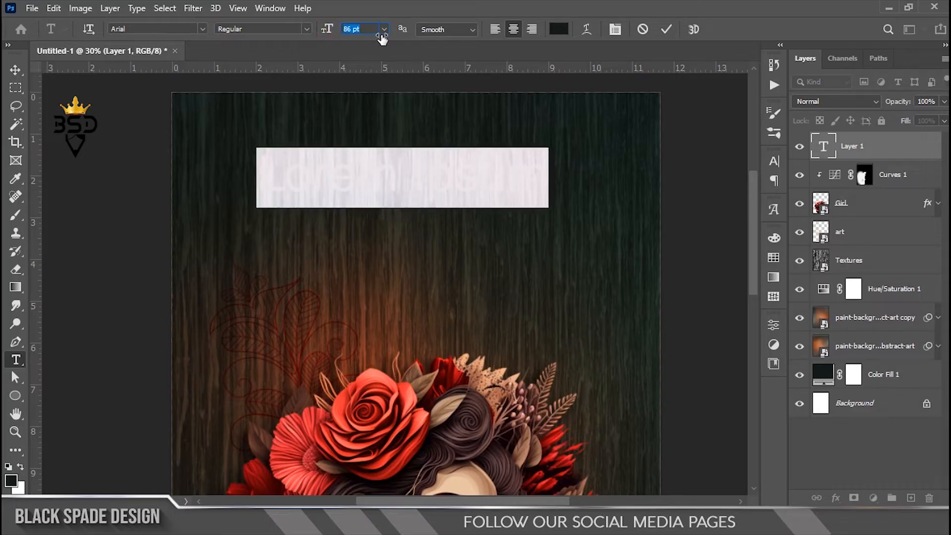
Colour the title text with peach sampled from the girl's forehead and enter "Womens Day" as its wording
left_click(459, 484)
left_click(894, 232)
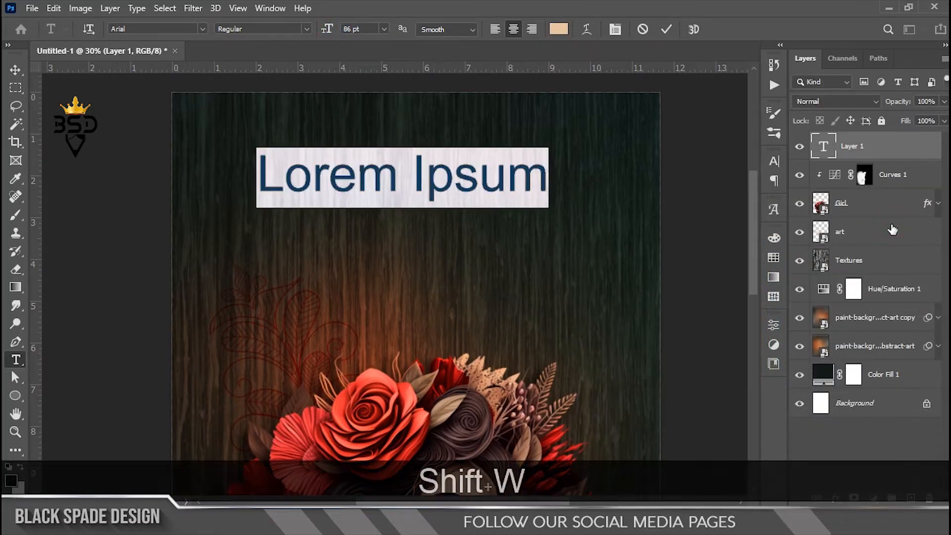
type("Women")
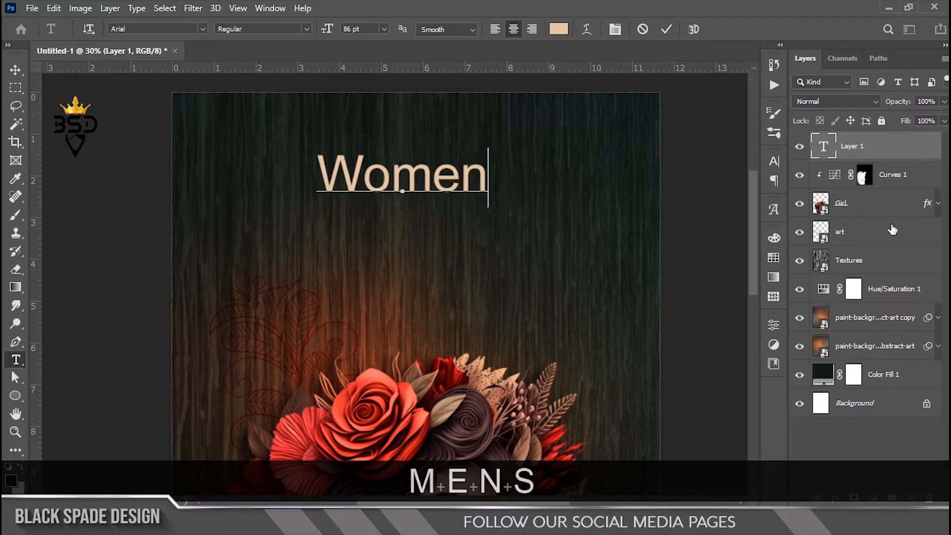
type("s Day")
Set the whole title in the Fall in love font at 98 pt and shift it slightly to the right
key("ctrl+a")
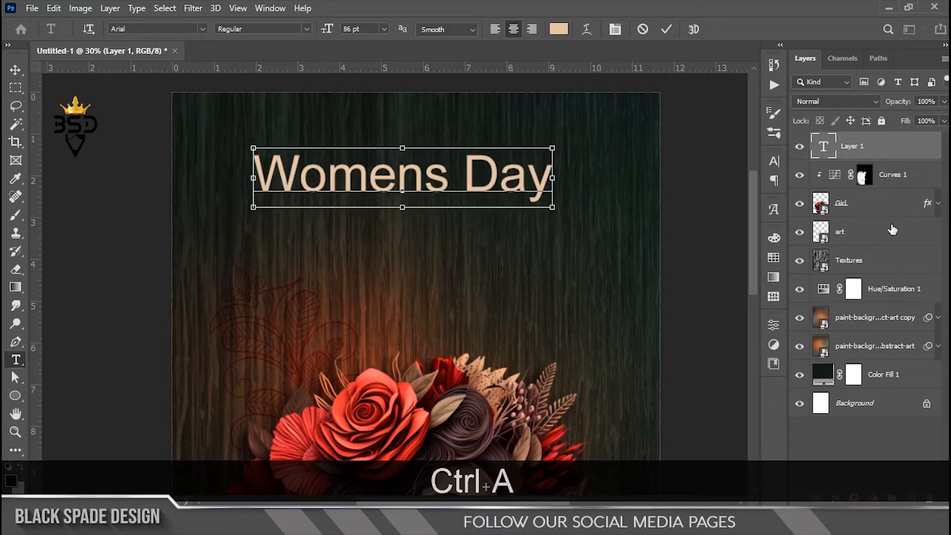
left_click(618, 31)
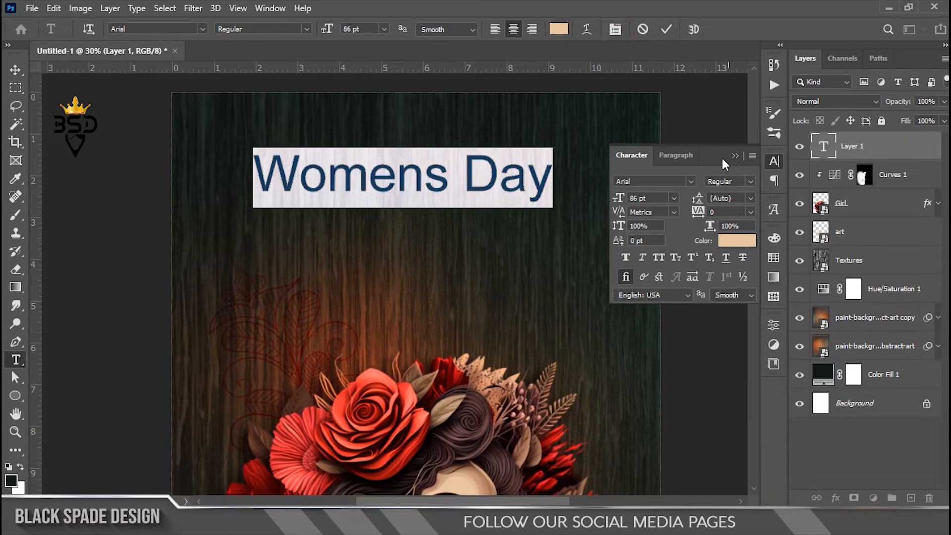
left_click(692, 177)
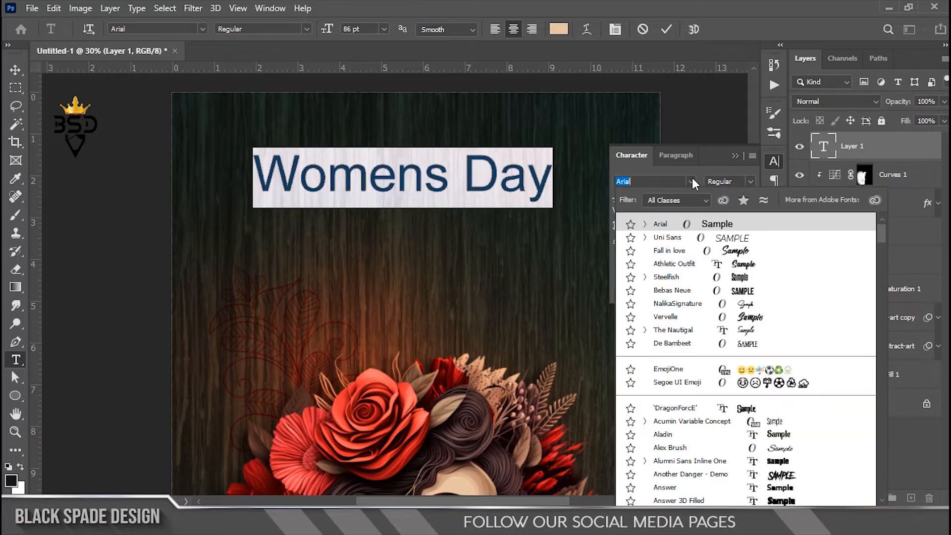
left_click(771, 251)
left_click_drag(622, 199, 632, 198)
left_click(670, 29)
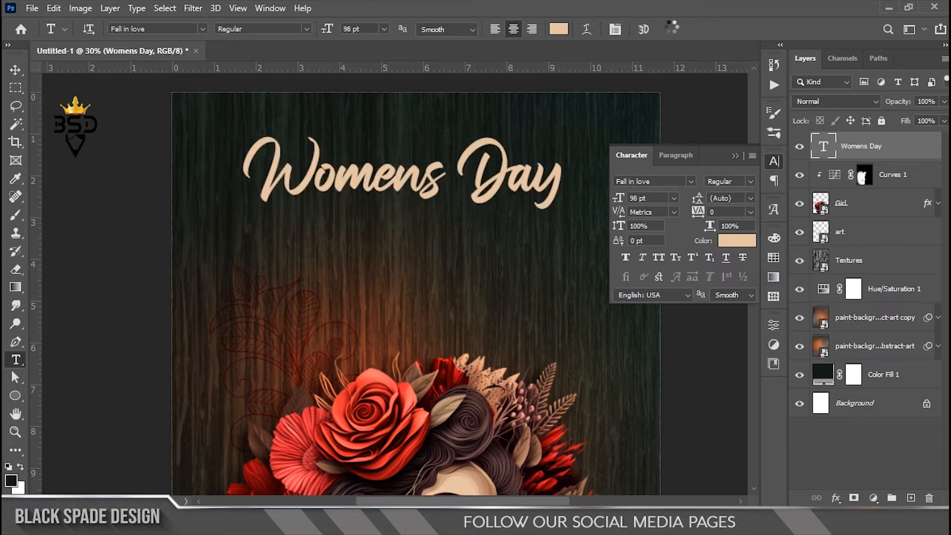
key("v")
left_click_drag(478, 187, 485, 184)
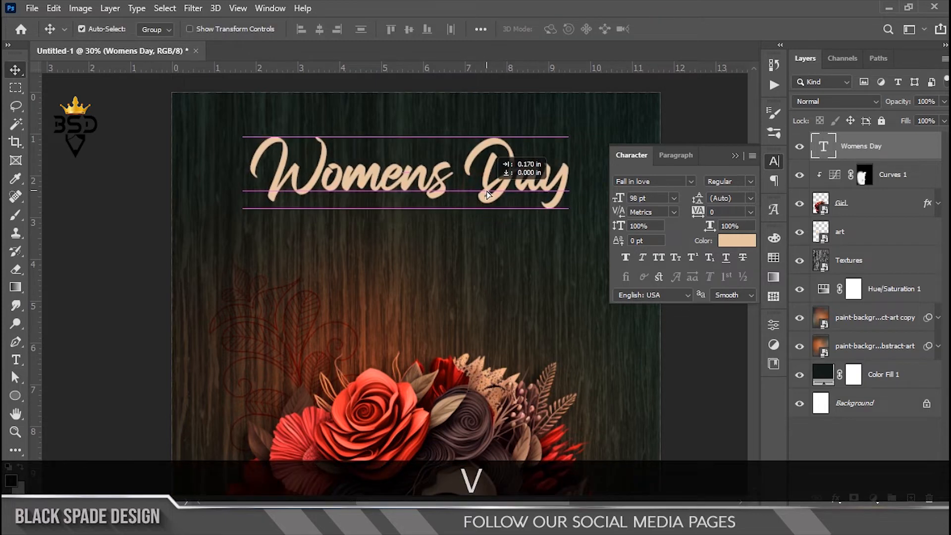
Add a new centred text line reading "super sale" below the Womens Day title
key("t")
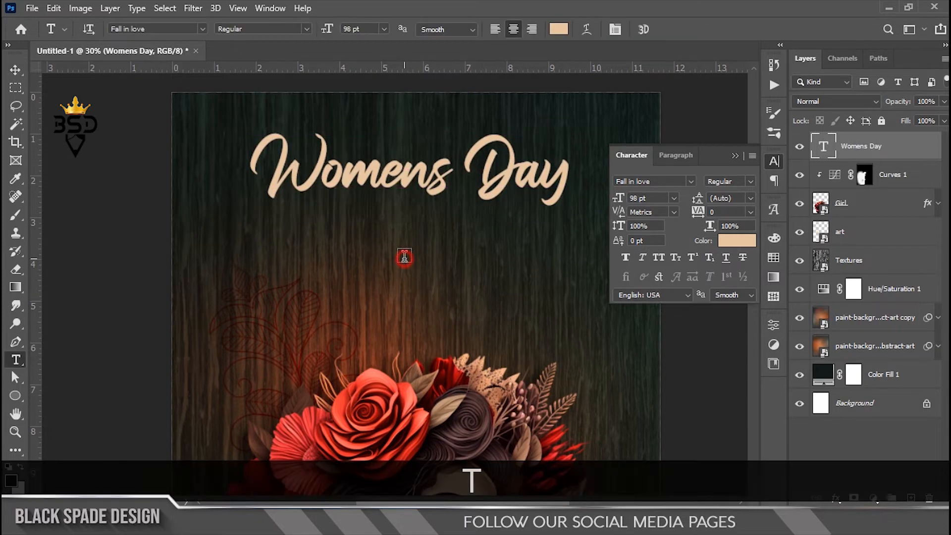
left_click(404, 257)
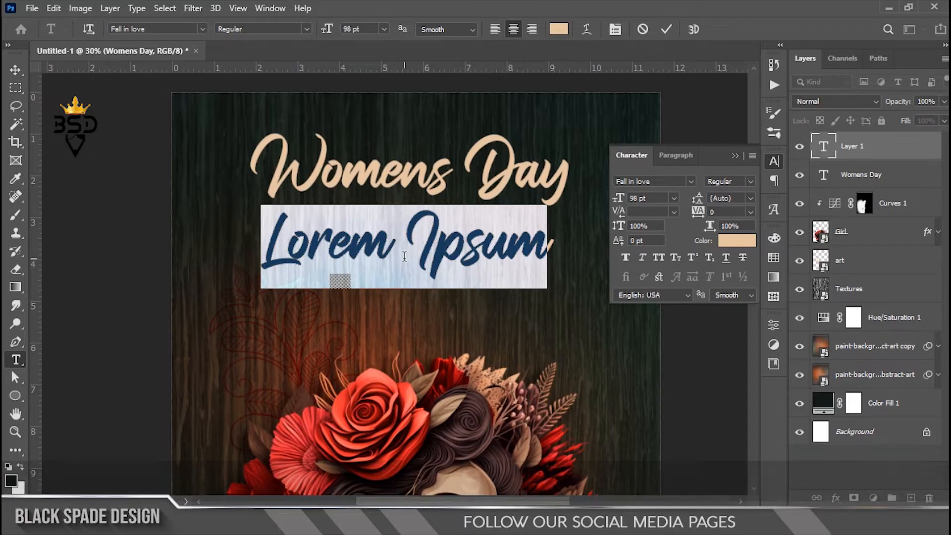
type("super sale")
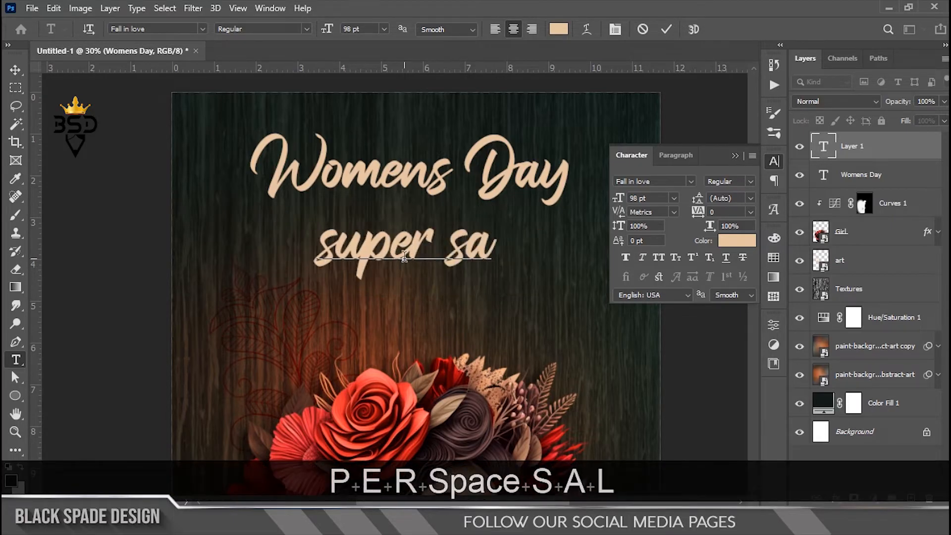
Format the super sale line in Uni Sans with the Heavy CAPS style at 47 pt
key("ctrl+a")
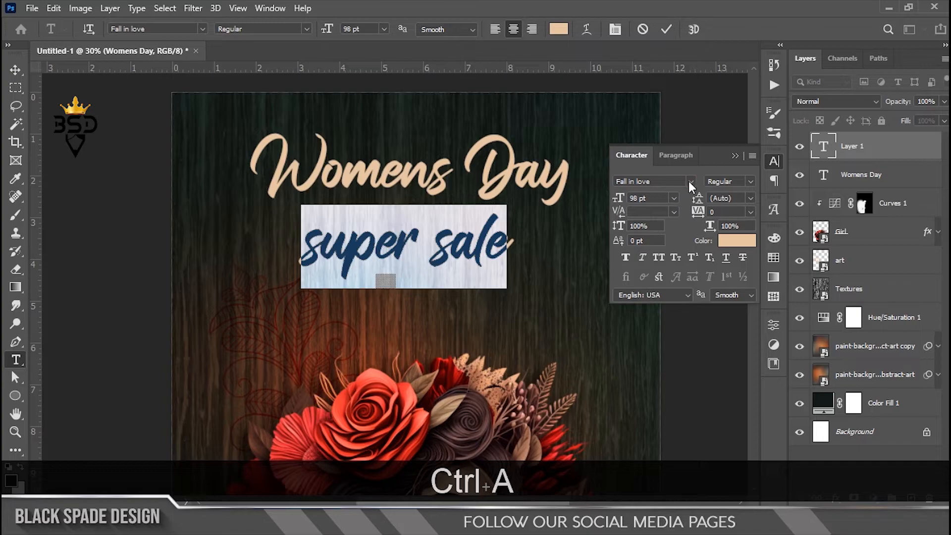
left_click(690, 182)
key("Down")
key("Down")
key("Return")
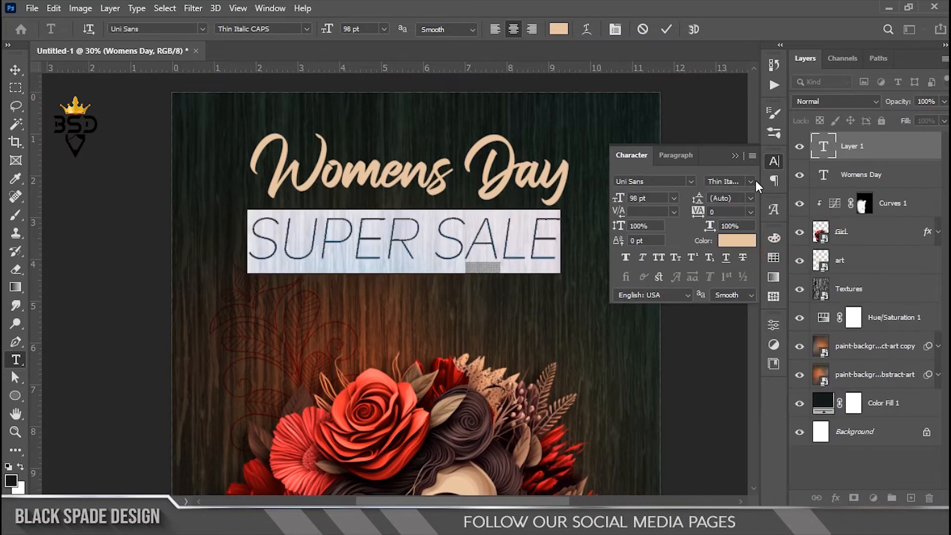
left_click(751, 181)
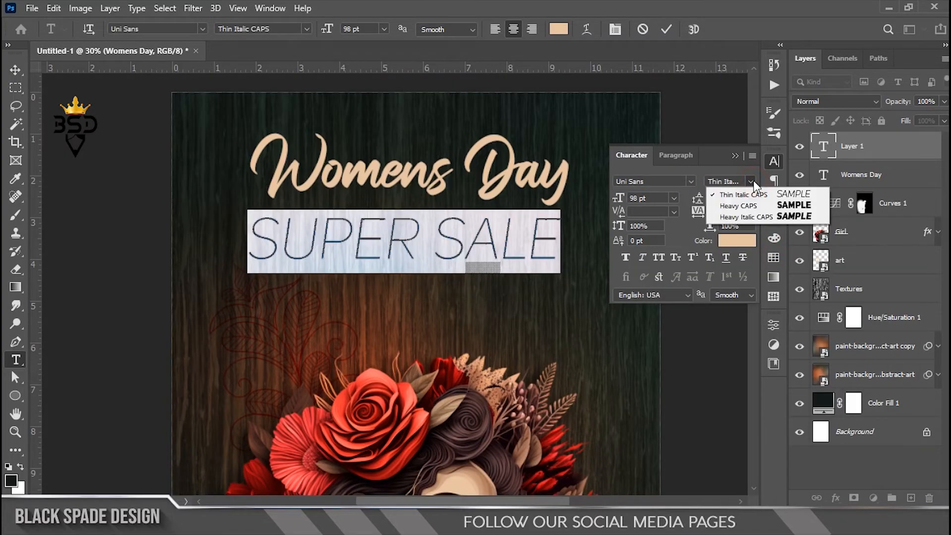
left_click(745, 206)
left_click_drag(633, 201, 490, 272)
Extend the second line's wording so it reads "SUPER SALE 25% OFFER"
left_click(474, 248)
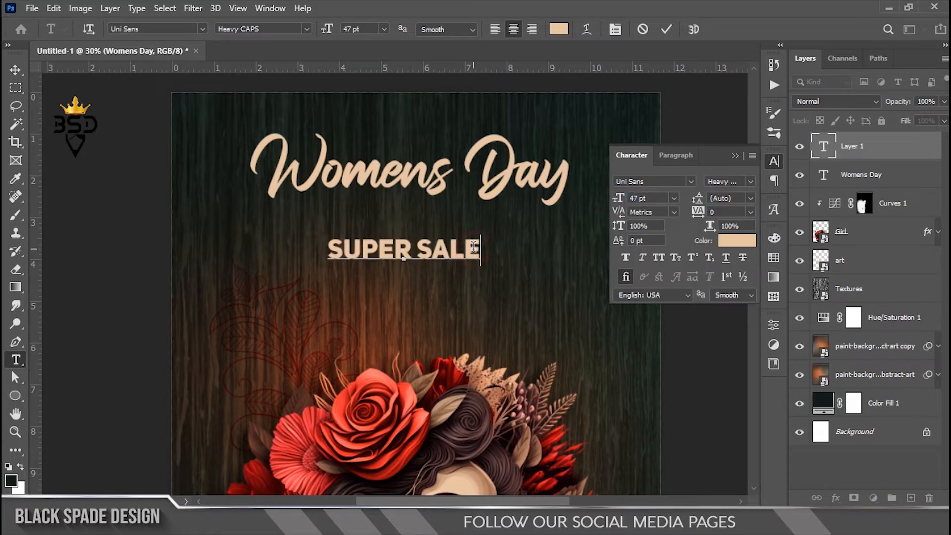
type("25")
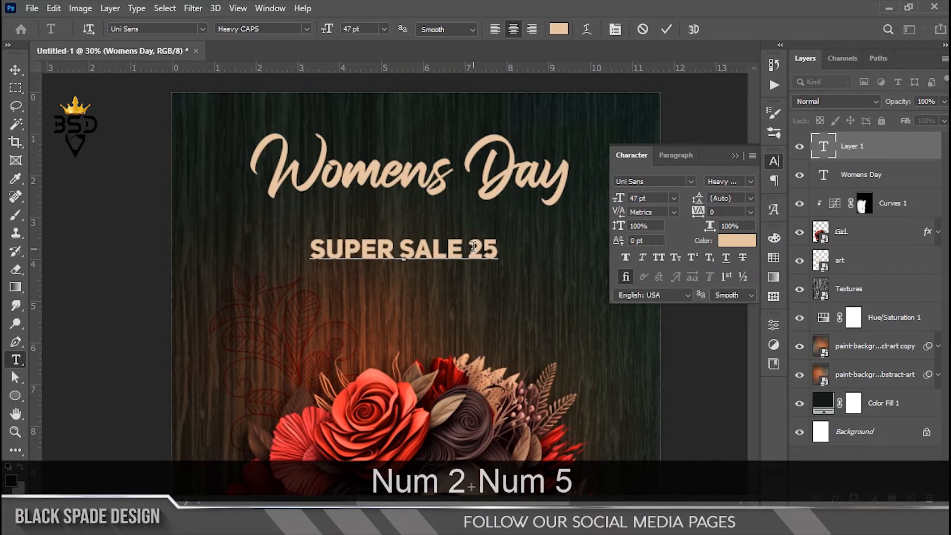
type("% OF")
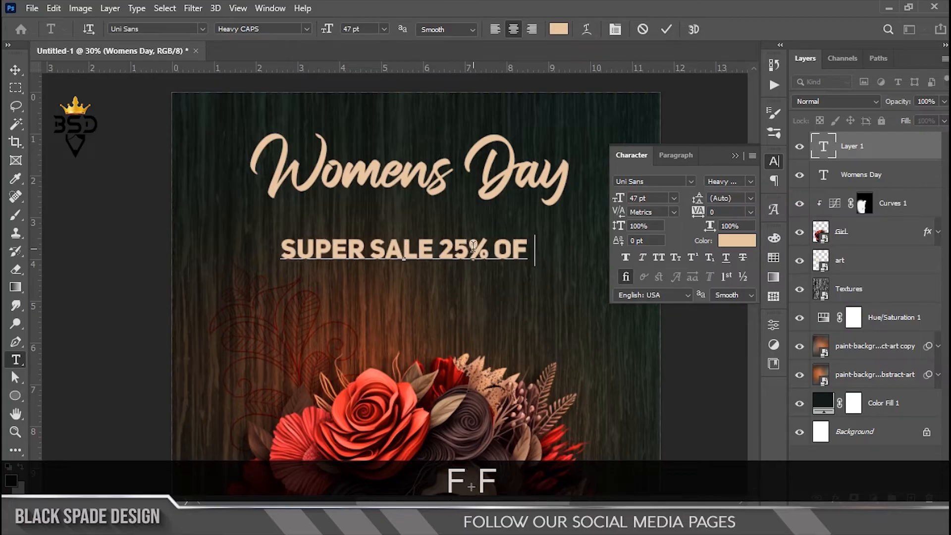
type("FER")
Colour the whole offer line red (#d1231e) sampled from the large rose and reduce its size to 35 pt
key("ctrl+a")
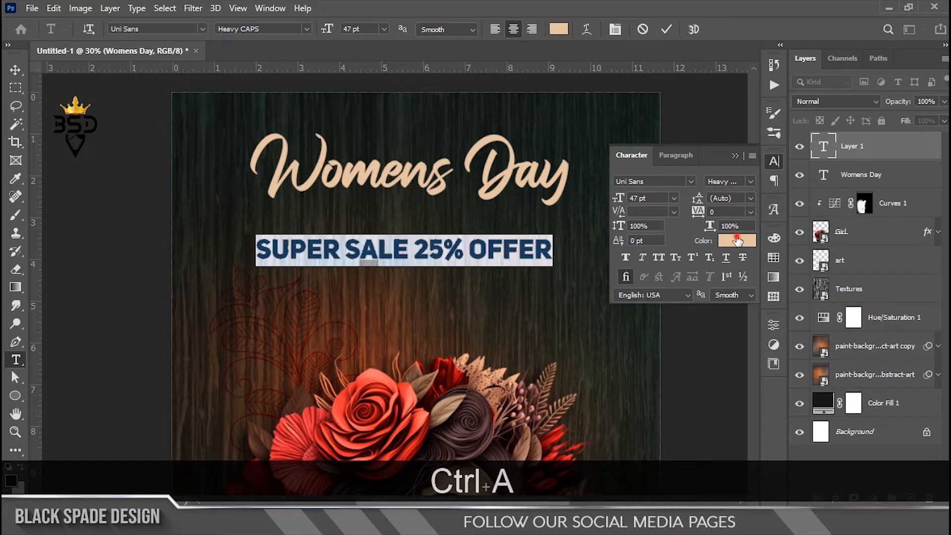
left_click(738, 241)
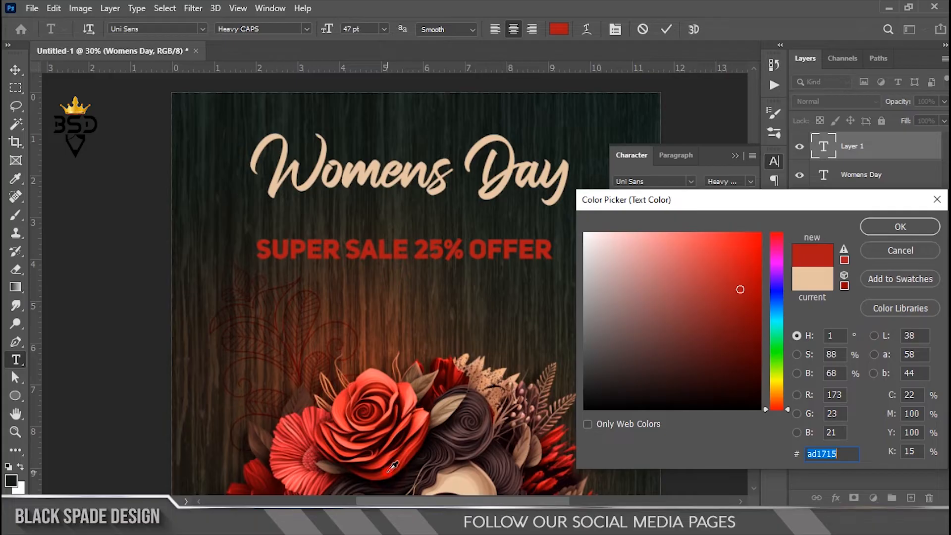
left_click_drag(395, 466, 451, 383)
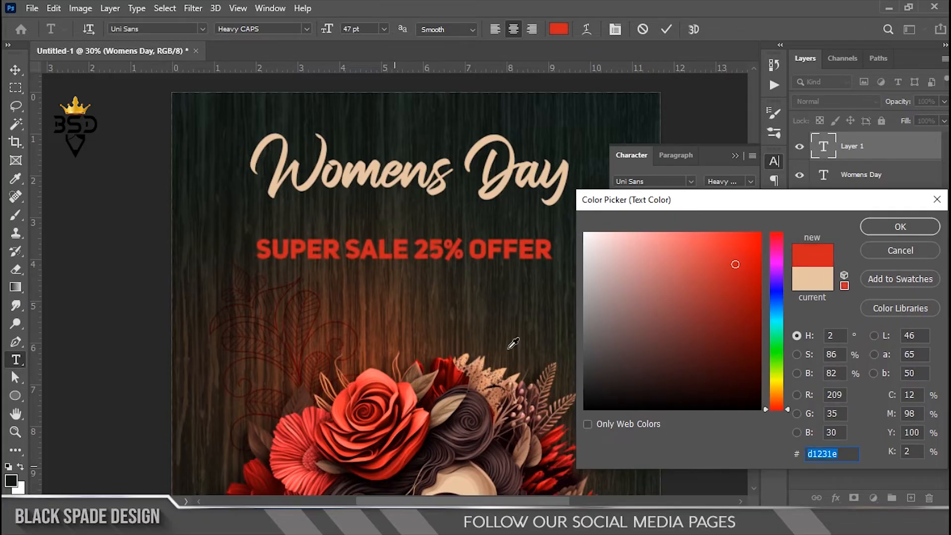
left_click(900, 227)
left_click_drag(618, 198, 606, 199)
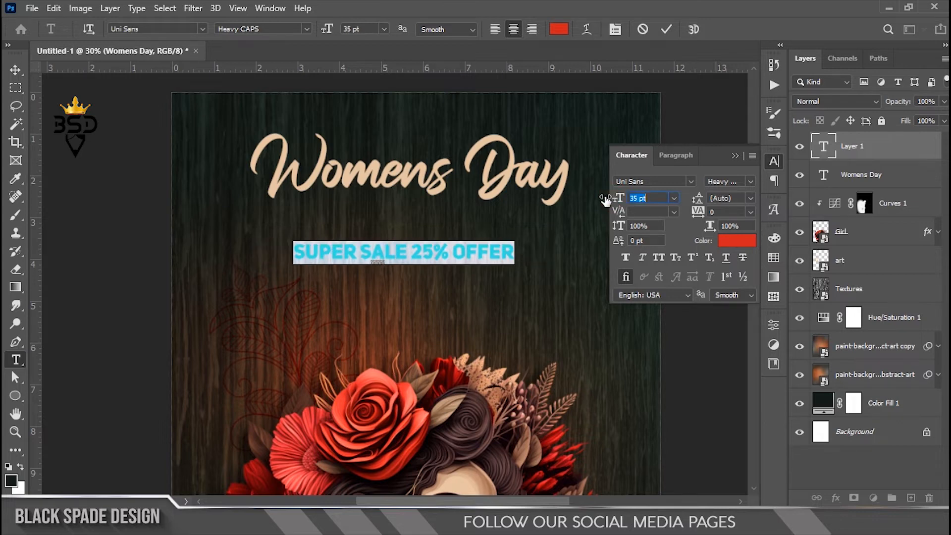
left_click(665, 29)
Move the offer line up so it sits closely beneath the Womens Day title
key("v")
scroll(435, 258, "up", 1)
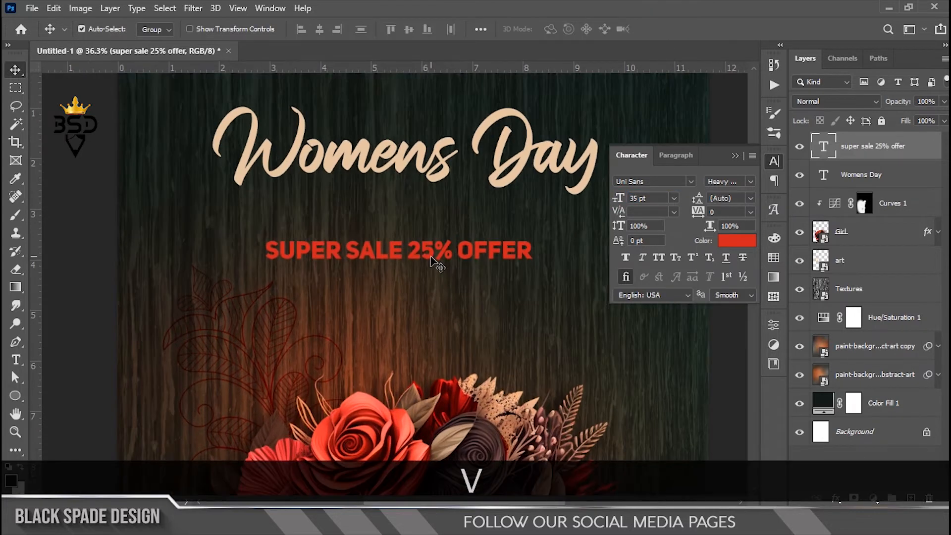
left_click_drag(434, 258, 432, 231)
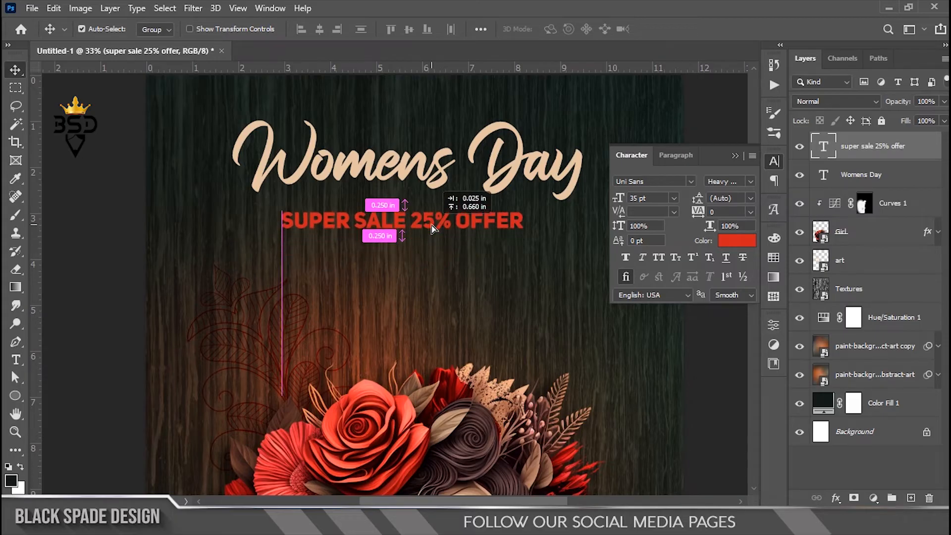
scroll(431, 224, "down", 1)
Move the Womens Day title slightly down and to the left, closer to the offer line
right_click(400, 236)
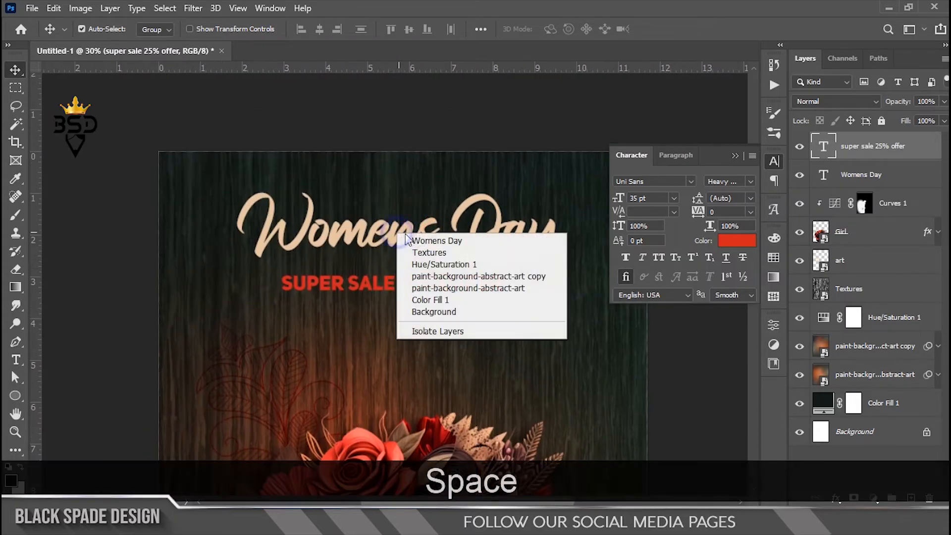
left_click(398, 240)
left_click_drag(397, 234, 393, 241)
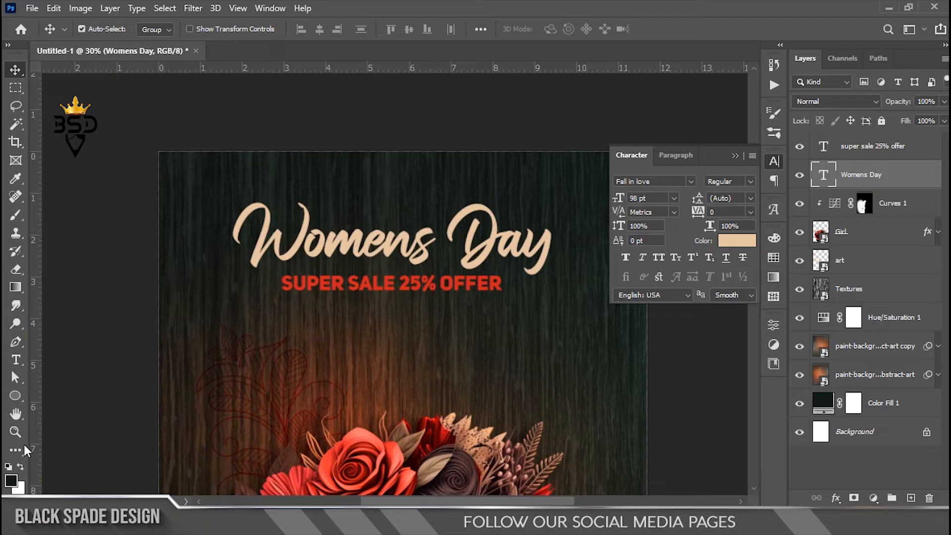
Add a wide paragraph box of placeholder Lorem ipsum text below the offer line, set in Arial at 13 pt
left_click(16, 360)
left_click_drag(233, 326, 575, 382)
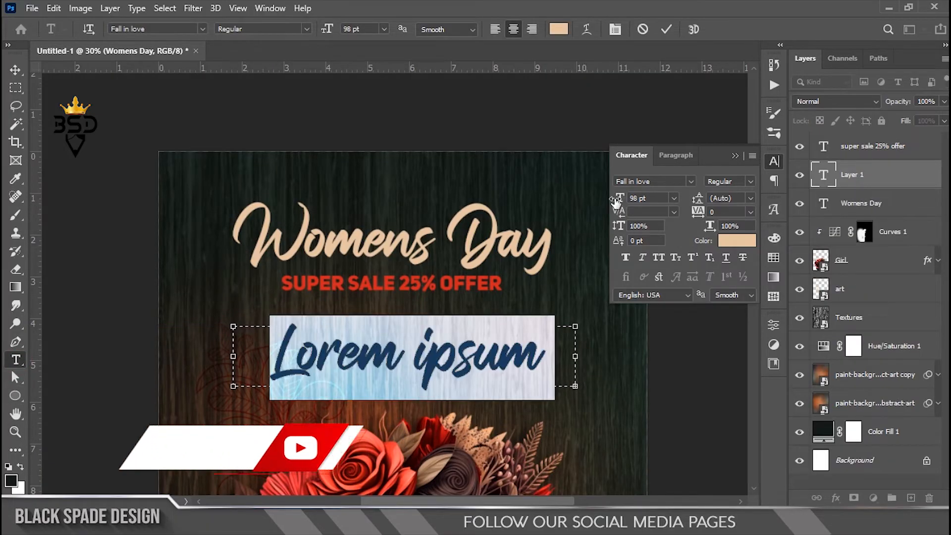
type("13")
key("Return")
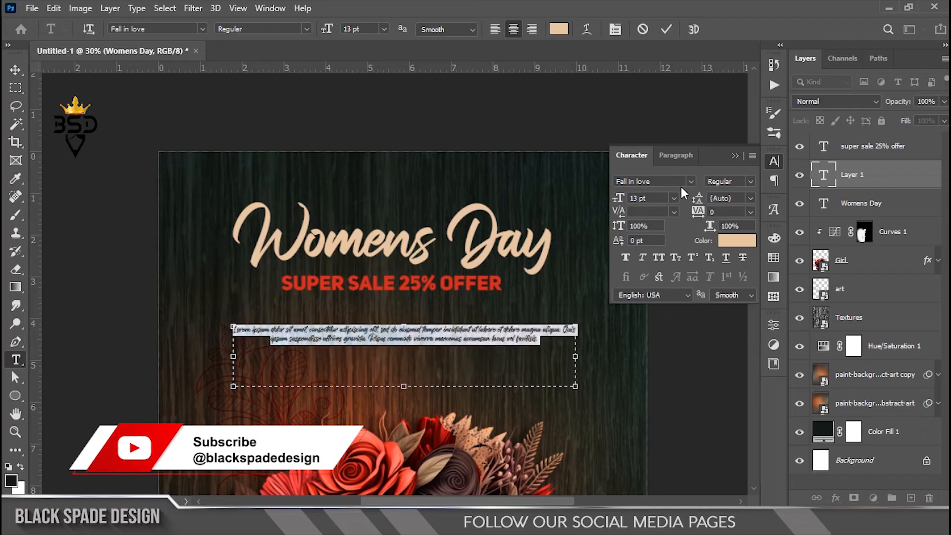
left_click(688, 182)
left_click(663, 251)
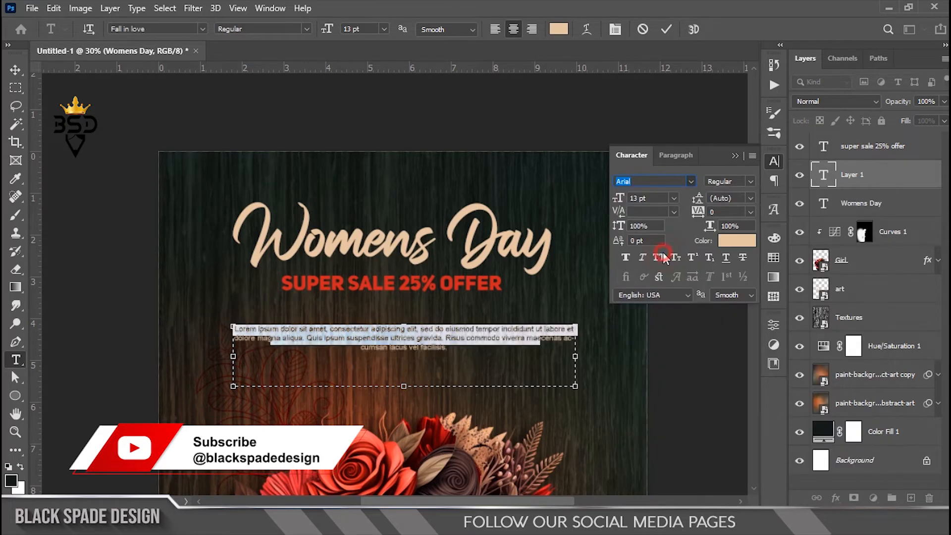
left_click(667, 29)
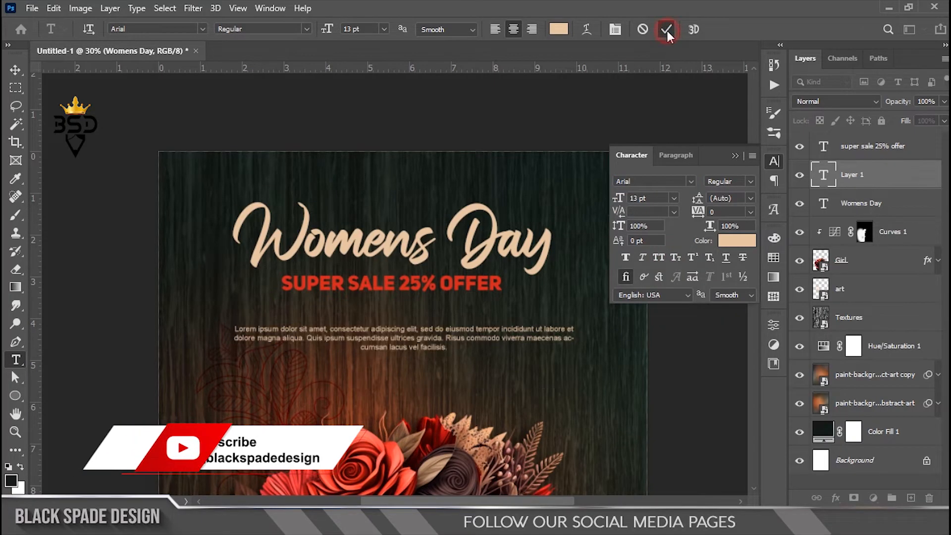
Move the Lorem ipsum paragraph up closer to the offer line and collapse the character settings
scroll(436, 347, "up", 1)
key("v")
left_click_drag(436, 347, 435, 325)
left_click(736, 157)
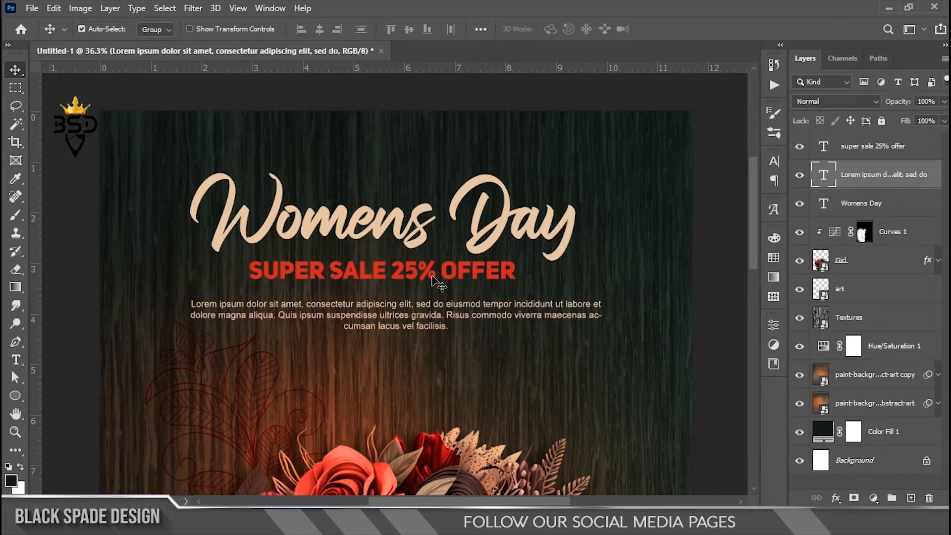
Scale the Lorem ipsum paragraph down proportionally about its centre to about 95.7%
scroll(411, 228, "down", 3)
scroll(411, 228, "up", 2)
key("space")
left_click_drag(411, 227, 431, 278)
scroll(436, 278, "up", 1)
key("ctrl")
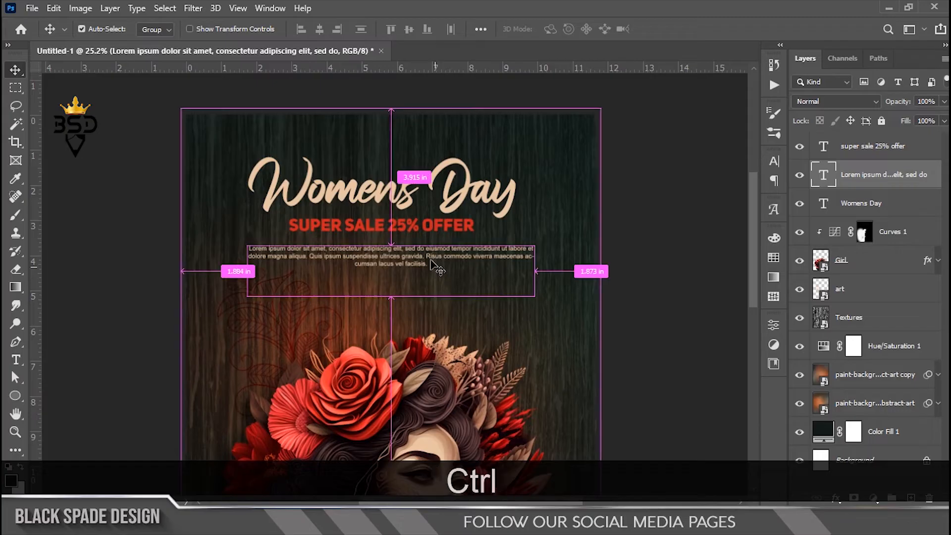
key("ctrl+t")
left_click_drag(532, 241, 530, 242)
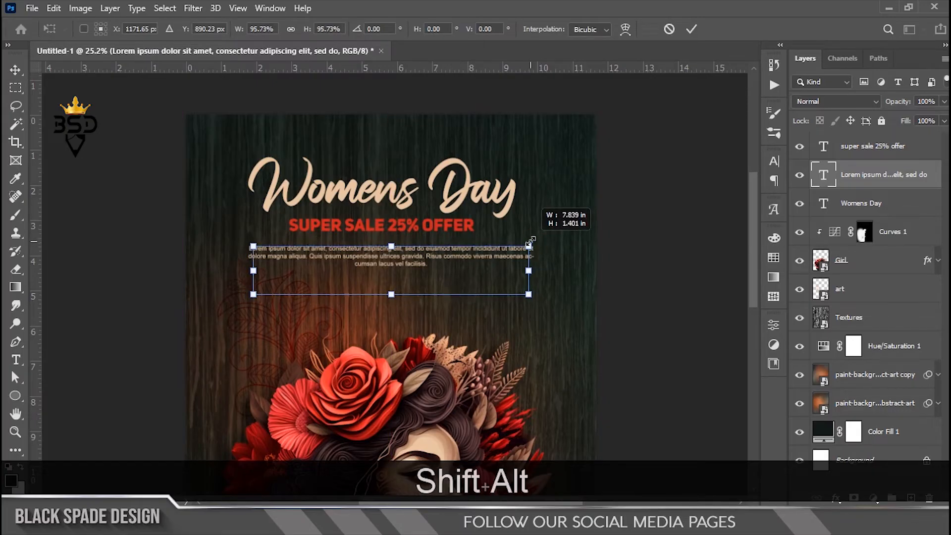
key("Return")
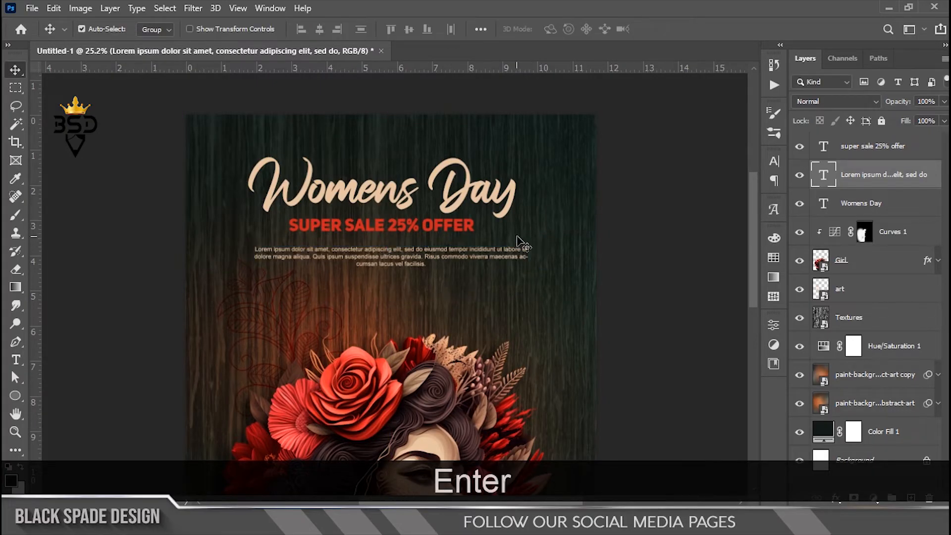
Nudge the super sale 25% offer line down six steps, away from the title and towards the paragraph
scroll(410, 268, "up", 2)
left_click_drag(402, 258, 410, 307)
right_click(410, 264)
left_click(429, 273)
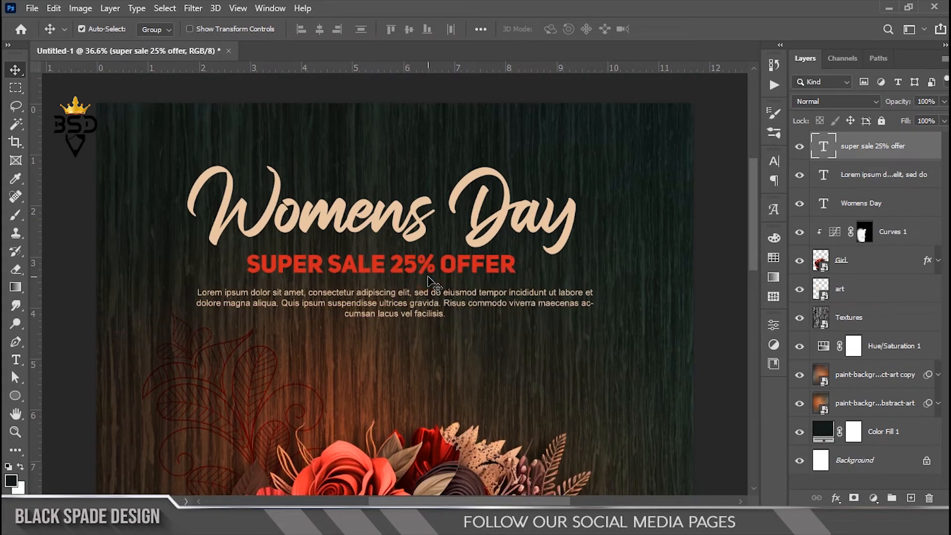
key("Down")
key("Down")
key("Down")
key("Down")
key("Down")
key("Down")
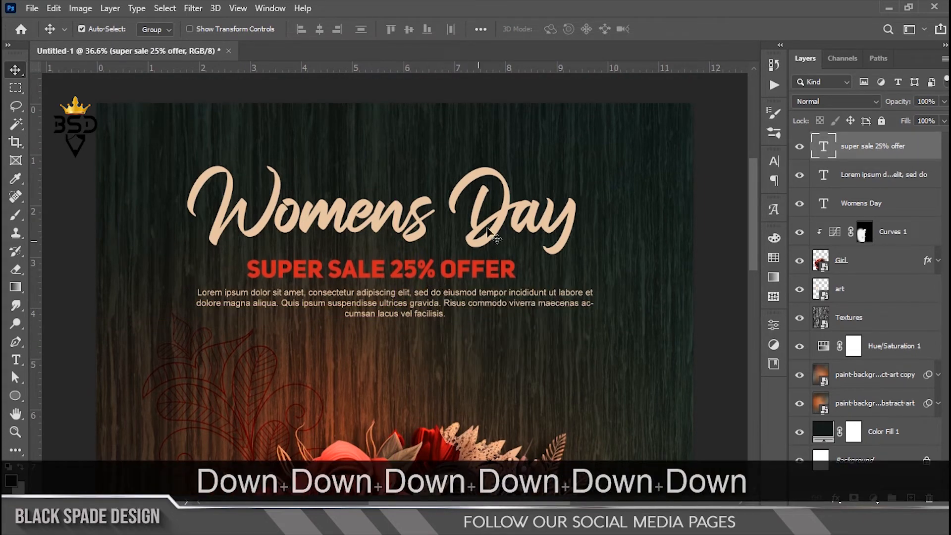
Scale the Womens Day title up proportionally about its centre to about 102.3%
right_click(492, 226)
left_click(503, 232)
key("ctrl+t")
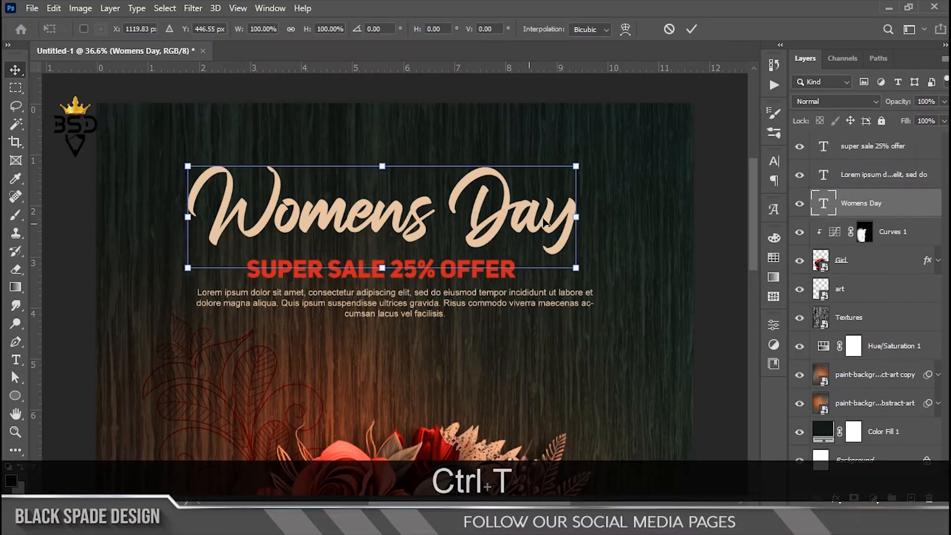
left_click_drag(576, 166, 581, 164)
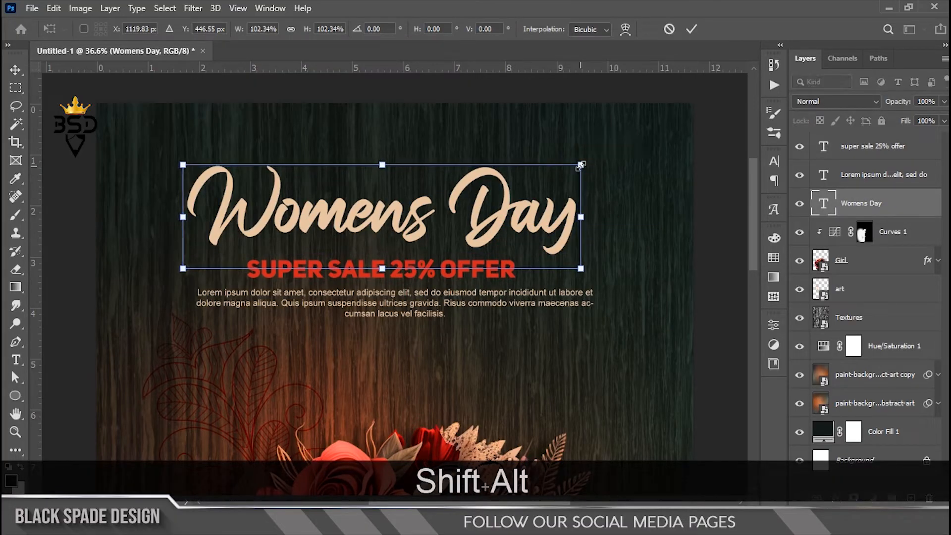
key("Return")
left_click_drag(436, 279, 410, 280)
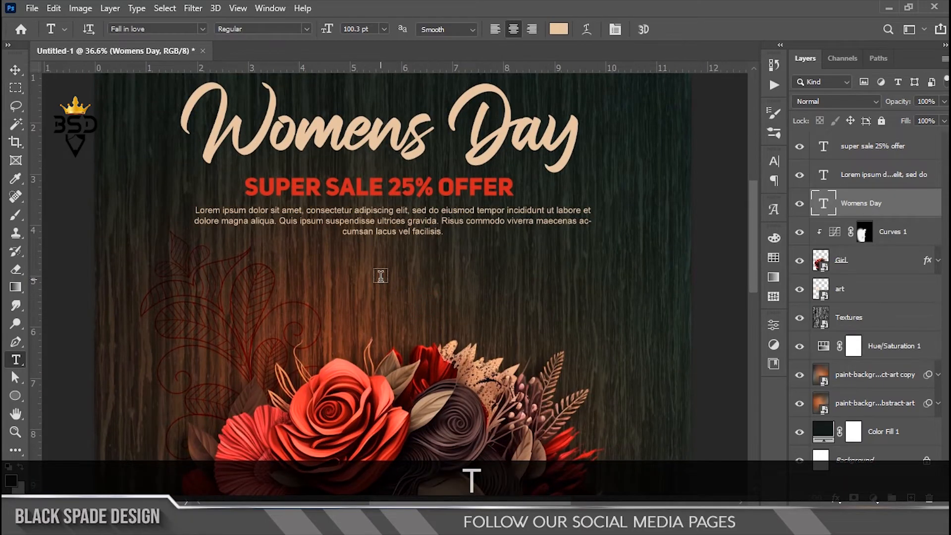
left_click(380, 278)
type("ww")
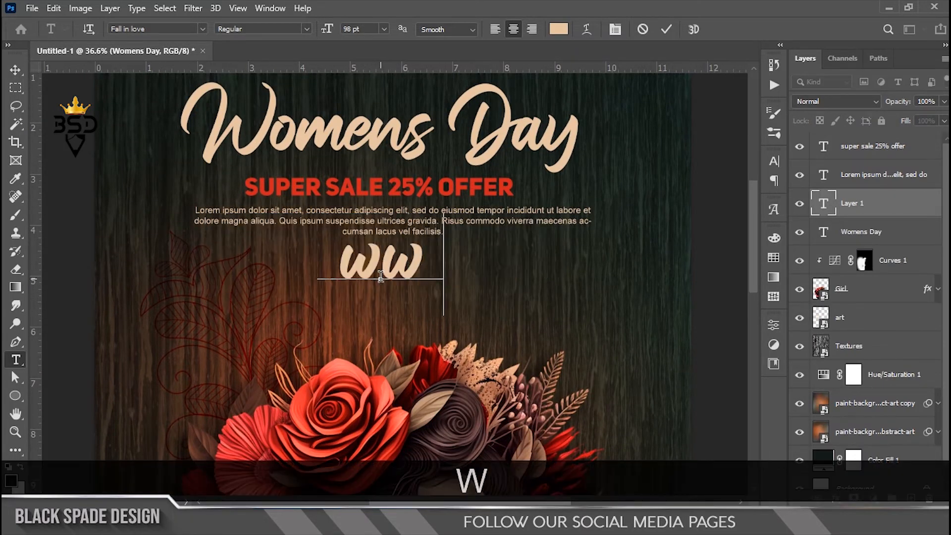
type("w.website.com")
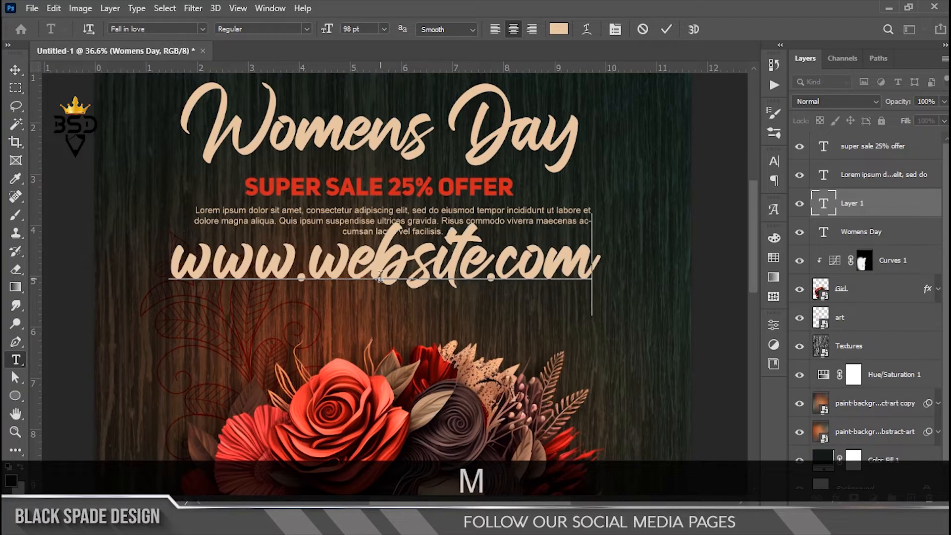
Format the website line as Arial Bold in all caps at 20 pt and commit the text
key("ctrl+a")
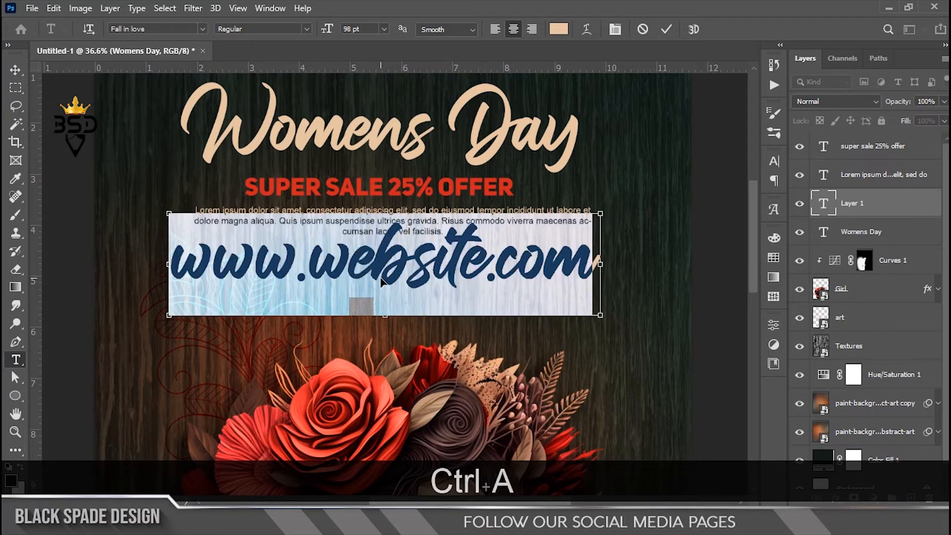
left_click(615, 29)
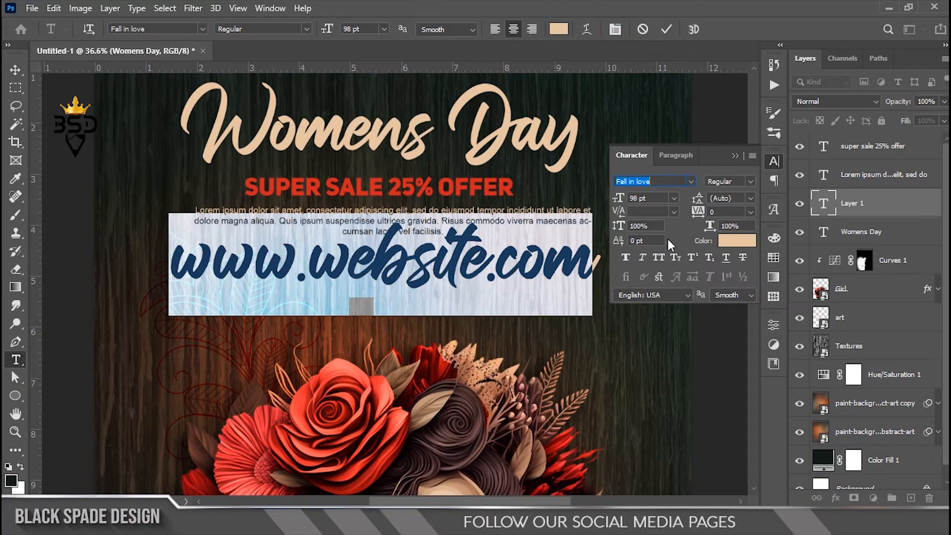
left_click(691, 181)
left_click(681, 213)
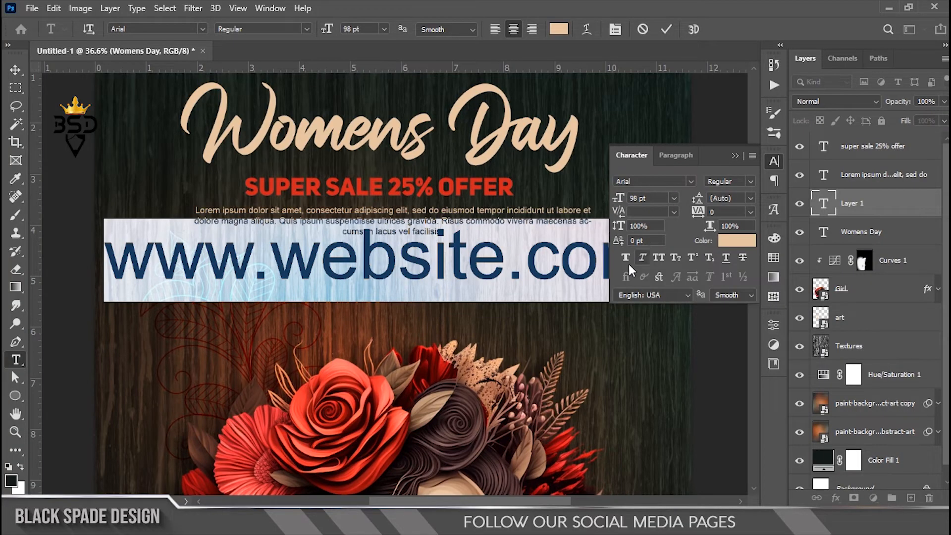
left_click(661, 259)
left_click_drag(617, 199, 564, 202)
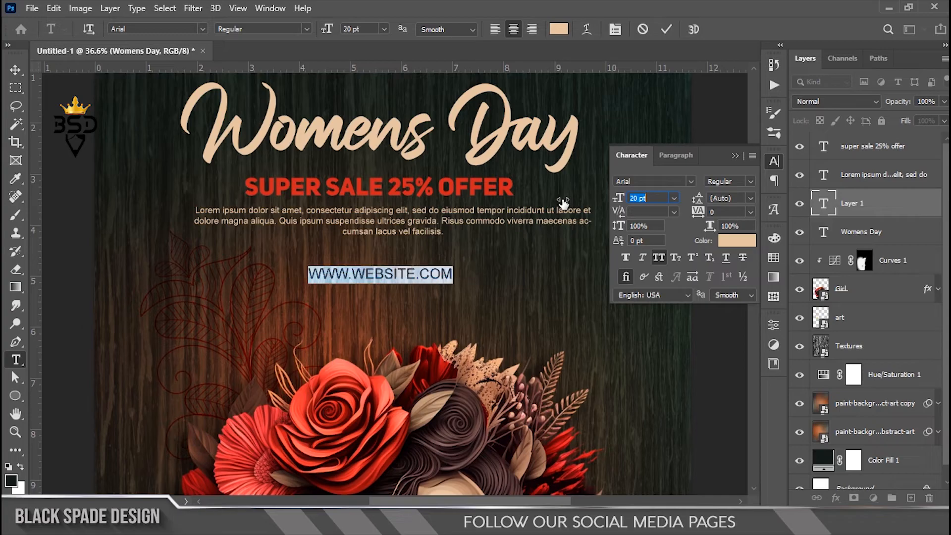
left_click(750, 183)
left_click(727, 218)
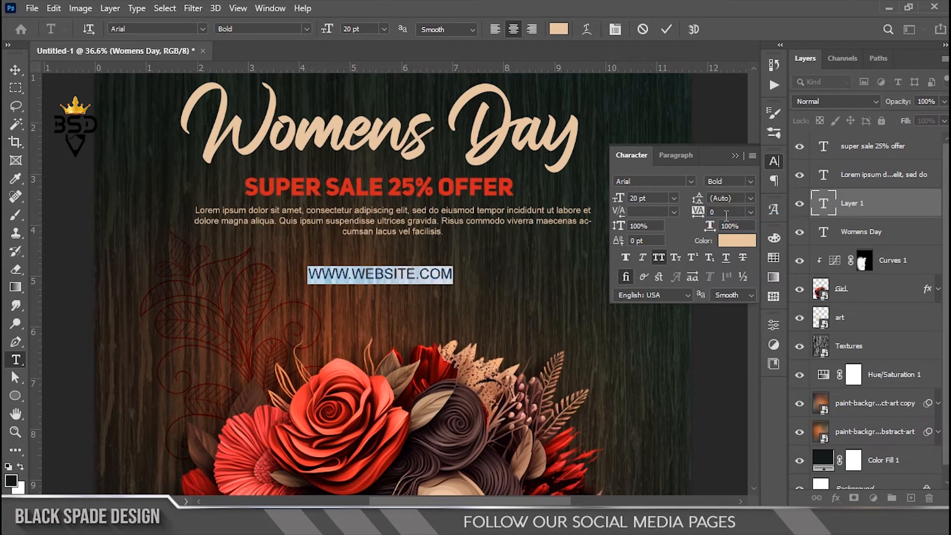
left_click(667, 29)
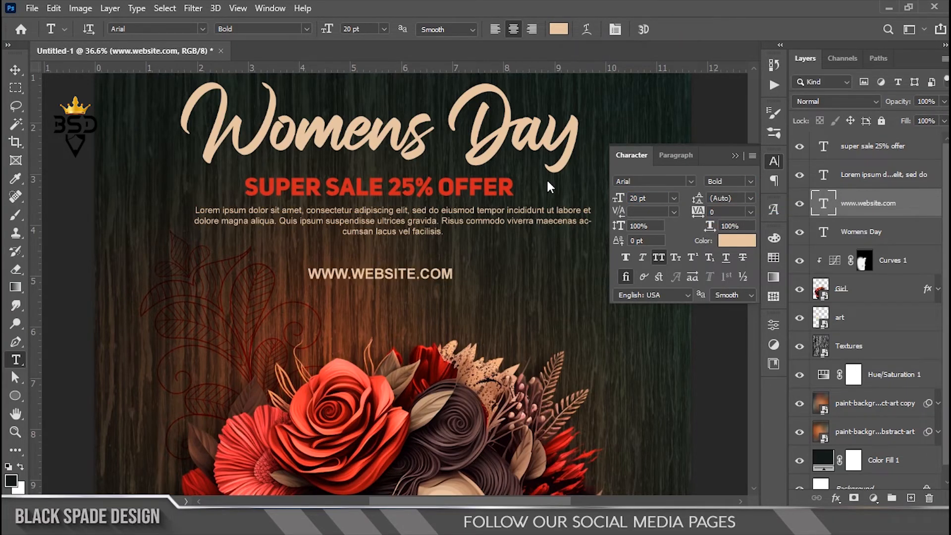
Move the website line up closer to the paragraph
scroll(412, 266, "up", 2)
key("v")
left_click_drag(403, 284, 413, 266)
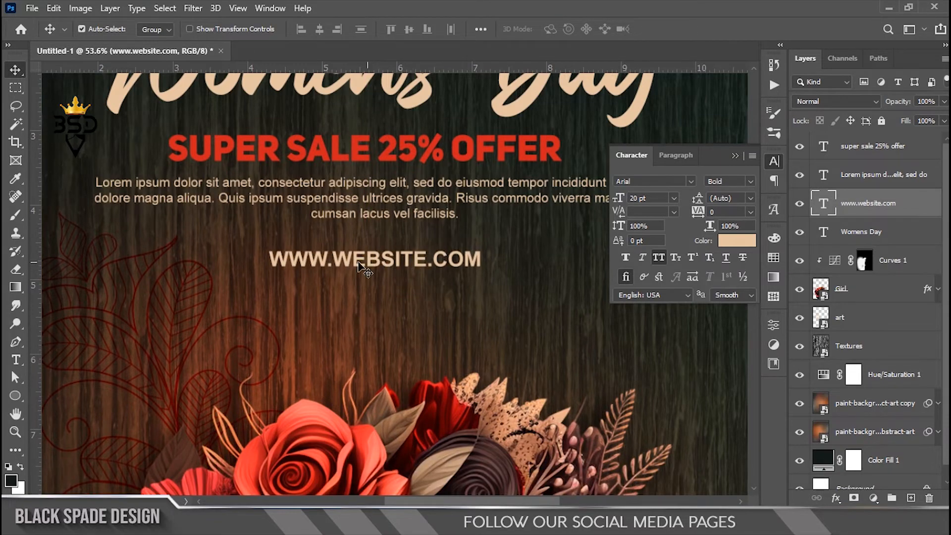
key("t")
left_click(337, 257)
type("YOUR")
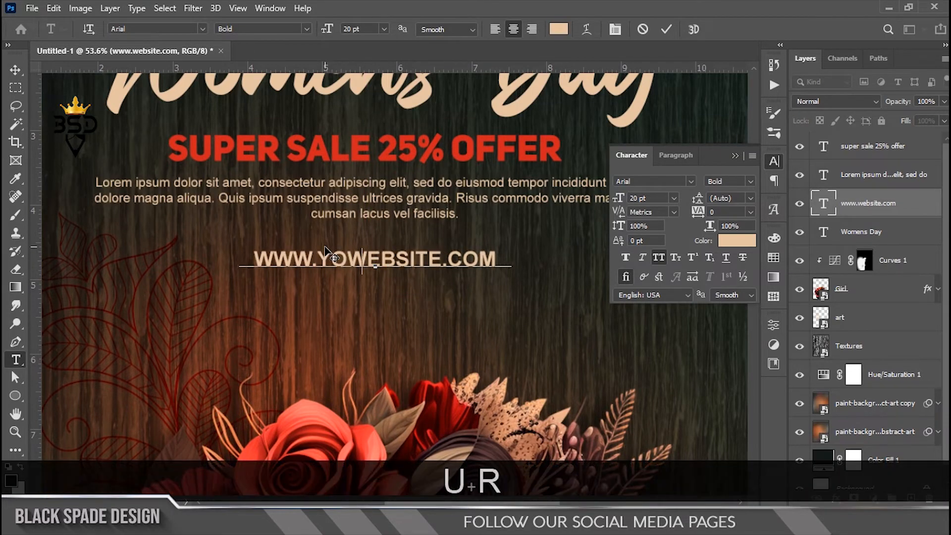
left_click(665, 29)
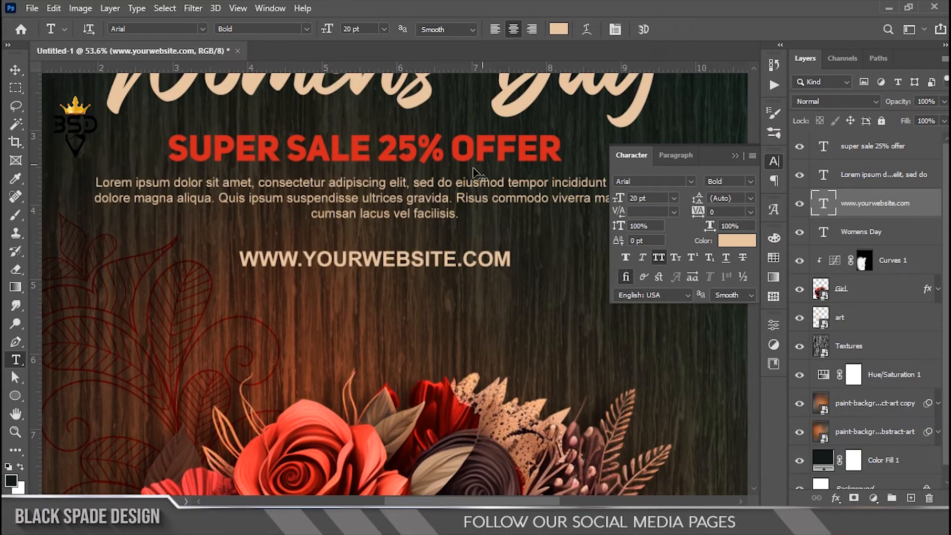
Unlock the Background layer and load its full canvas outline as a selection
key("v")
scroll(452, 212, "down", 3)
scroll(875, 303, "down", 1)
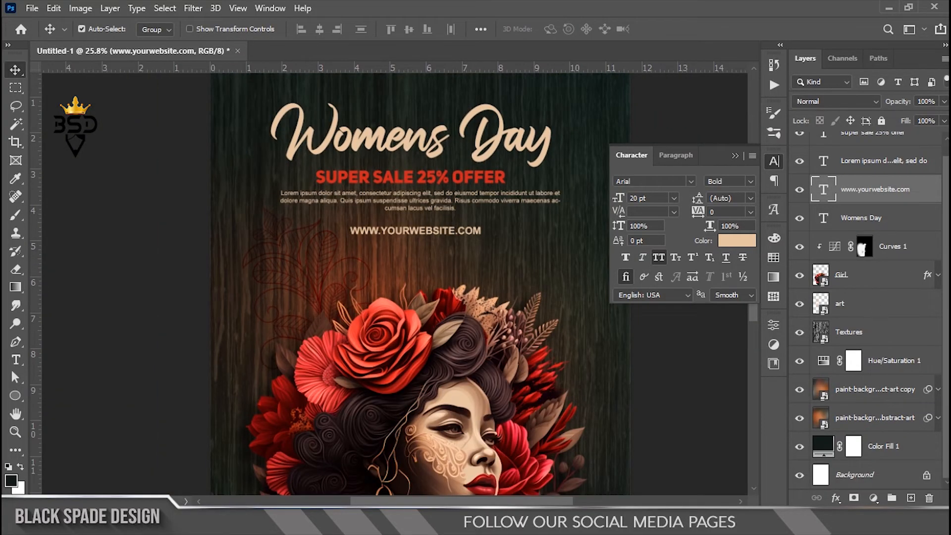
left_click(926, 477)
left_click(821, 479, "ctrl")
scroll(843, 347, "up", 1)
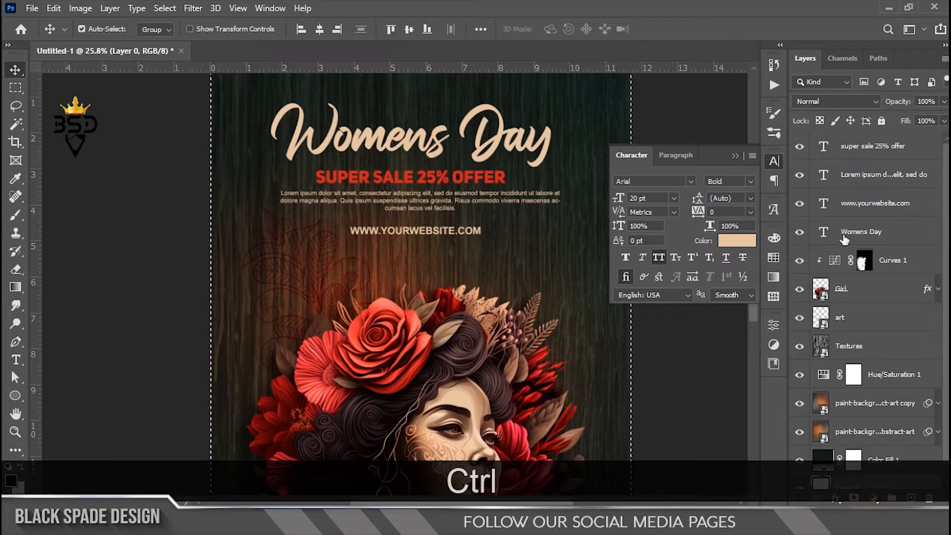
Centre the title, website line, paragraph and offer line horizontally within the canvas selection
left_click(848, 239)
left_click(333, 30)
left_click(849, 205)
left_click(319, 31)
left_click(861, 184)
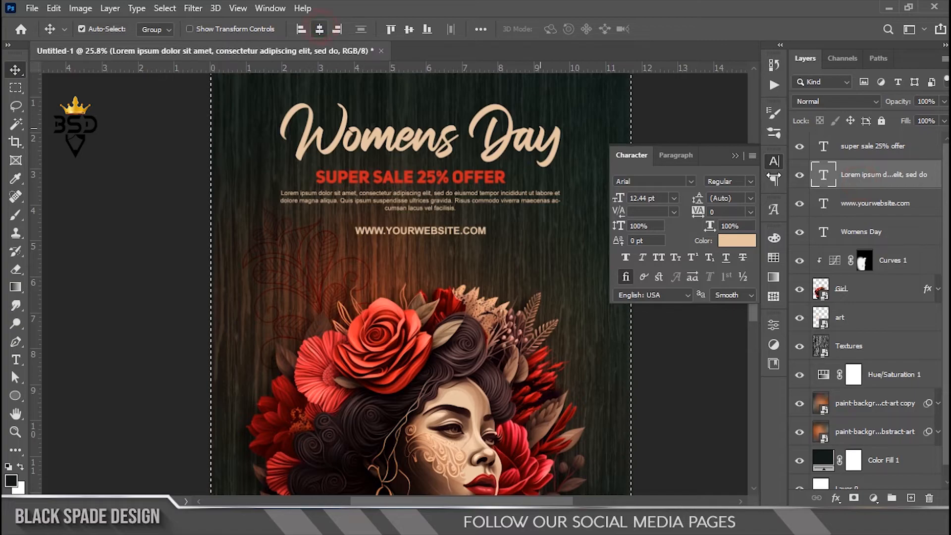
left_click(867, 149)
left_click(320, 30)
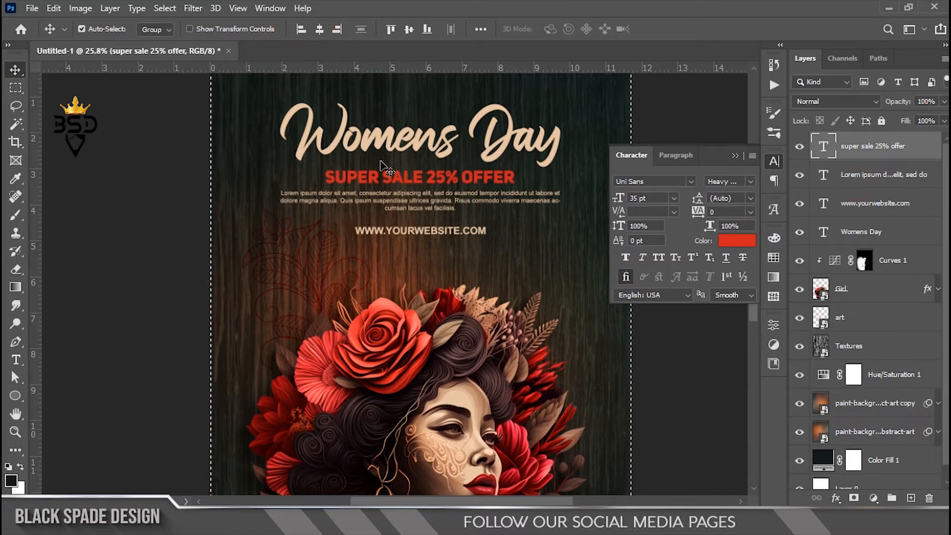
Clear the canvas selection and lock the white Layer 0 at the bottom of the stack
scroll(446, 248, "down", 3)
key("ctrl+d")
scroll(882, 421, "down", 1)
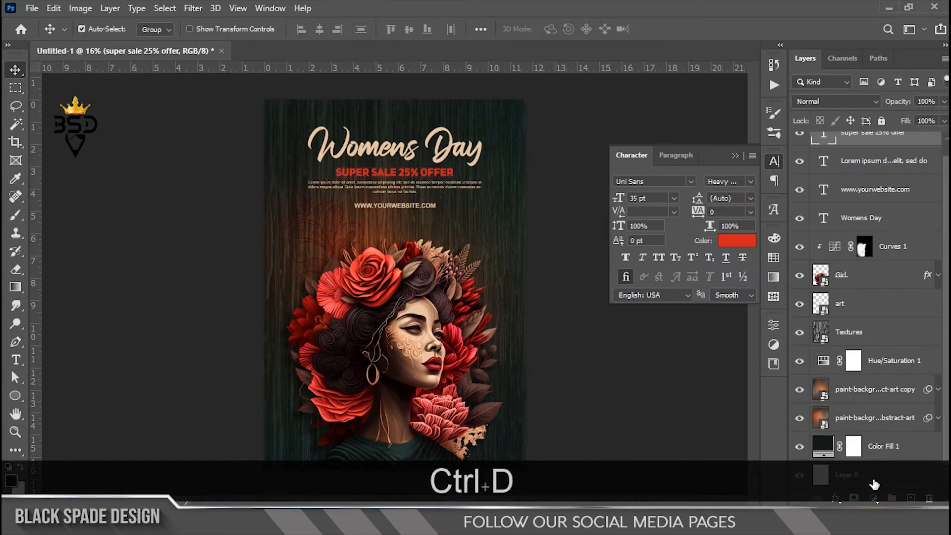
left_click(874, 482)
Scale the website line down proportionally about its centre to about 84.7%
scroll(455, 190, "up", 5)
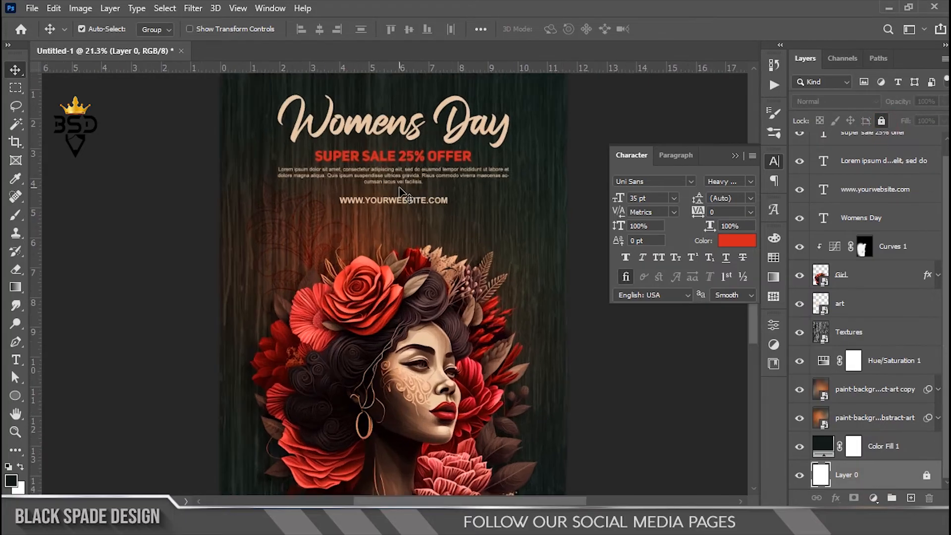
right_click(409, 283)
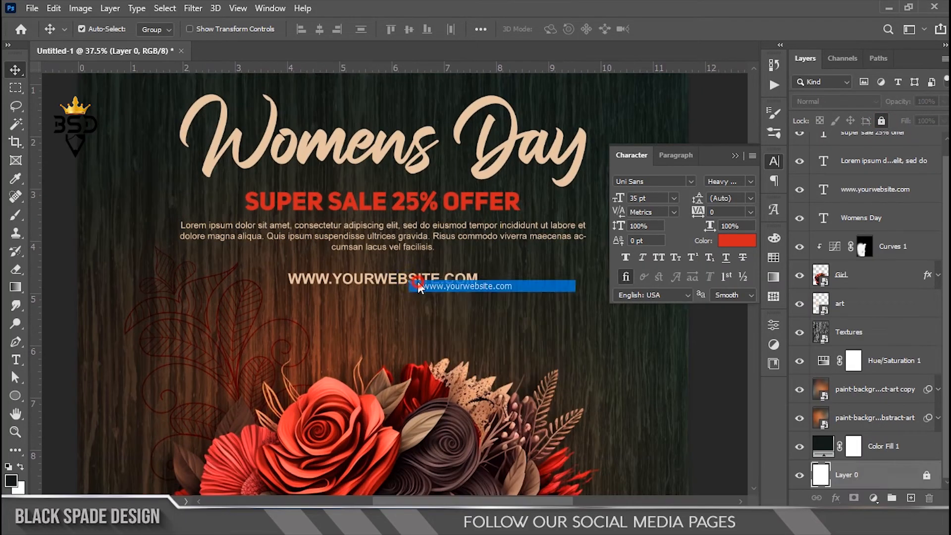
left_click(421, 285)
scroll(421, 284, "up", 1)
key("ctrl+t")
left_click_drag(476, 268, 469, 267)
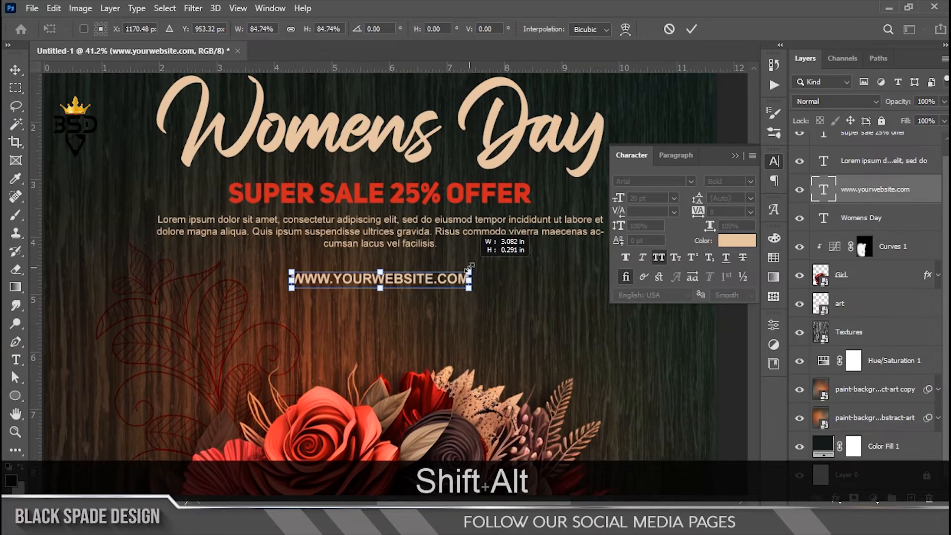
key("Return")
Nudge the website line up two steps towards the paragraph and collapse the character settings
scroll(417, 284, "down", 3)
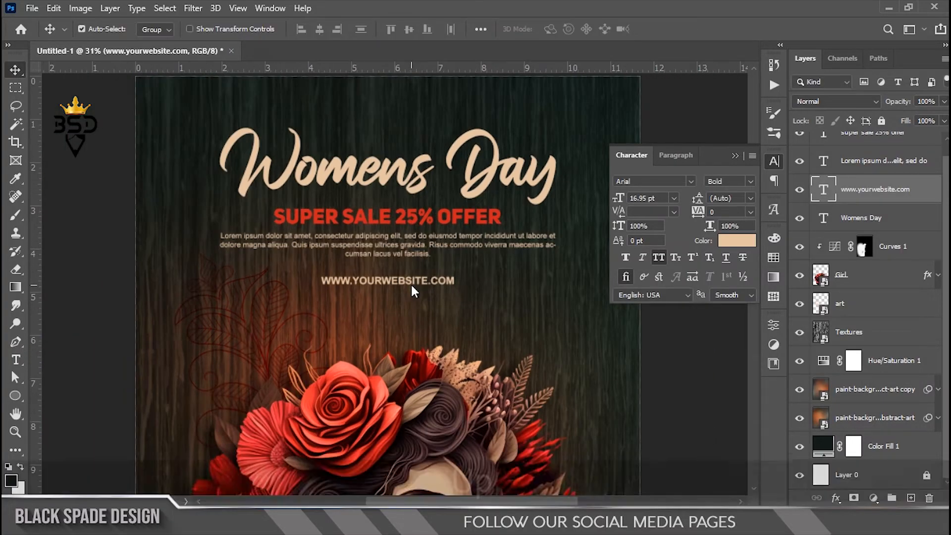
key("Up")
key("Up")
scroll(412, 285, "down", 8)
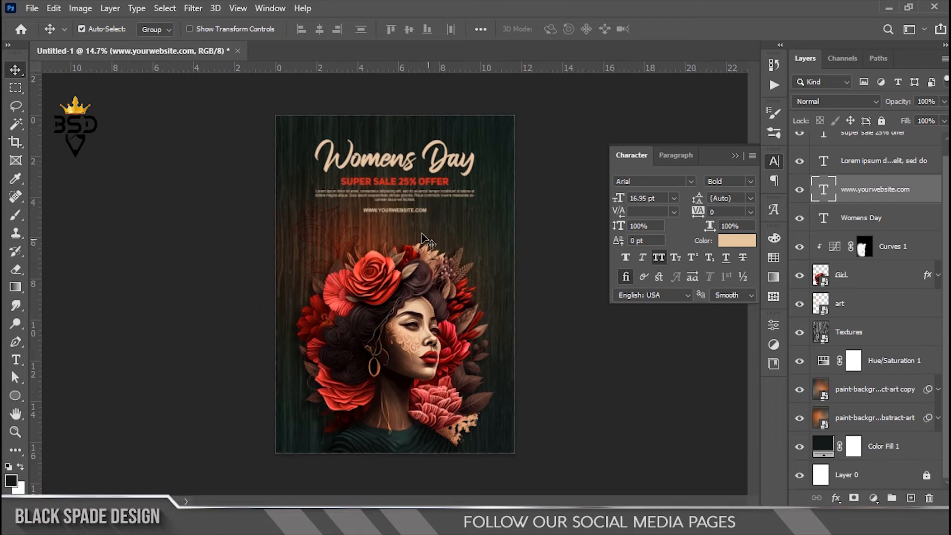
scroll(422, 235, "up", 3)
key("space")
scroll(405, 203, "up", 2)
scroll(404, 203, "up", 2)
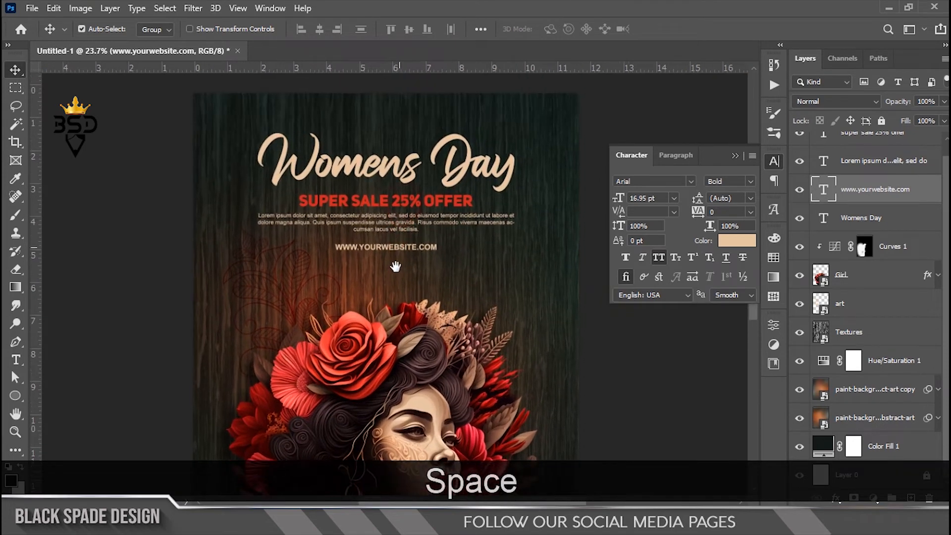
left_click(736, 156)
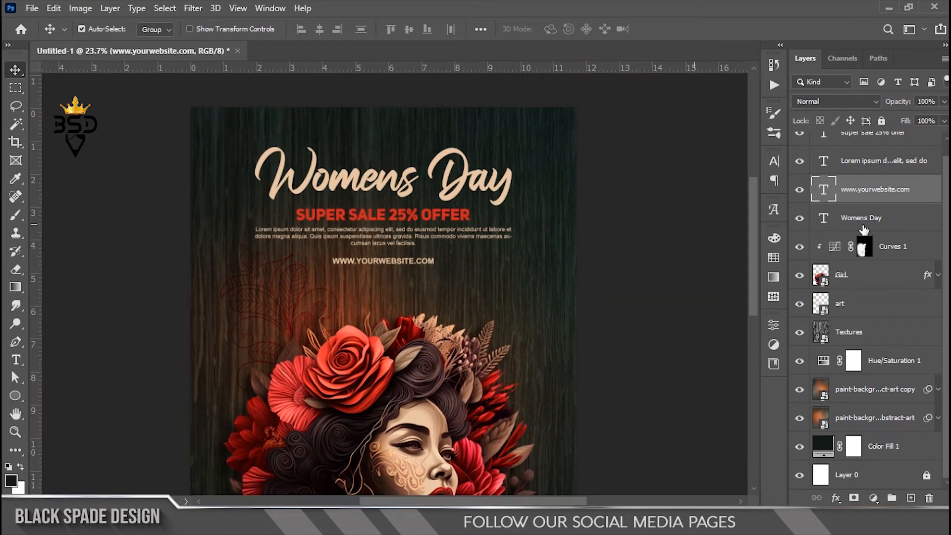
Add a new empty layer directly above the Curves 1 adjustment
left_click(915, 254)
scroll(525, 181, "down", 2)
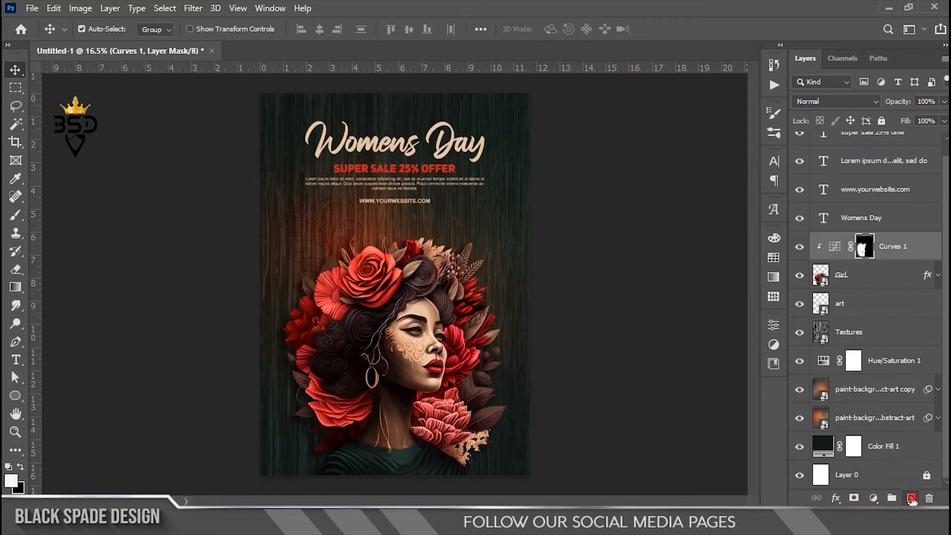
left_click(912, 498)
scroll(450, 241, "down", 3)
scroll(425, 253, "up", 2)
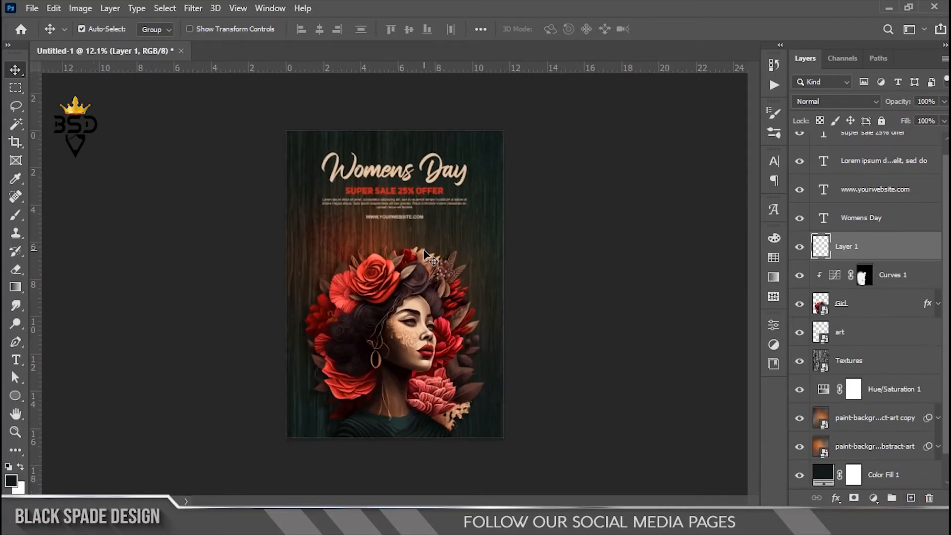
Take the Brush tool and enlarge the soft round brush to size 2500
key("b")
scroll(425, 250, "up", 1)
key("bracketright")
key("bracketright")
key("bracketright")
key("bracketright")
key("bracketright")
key("bracketright")
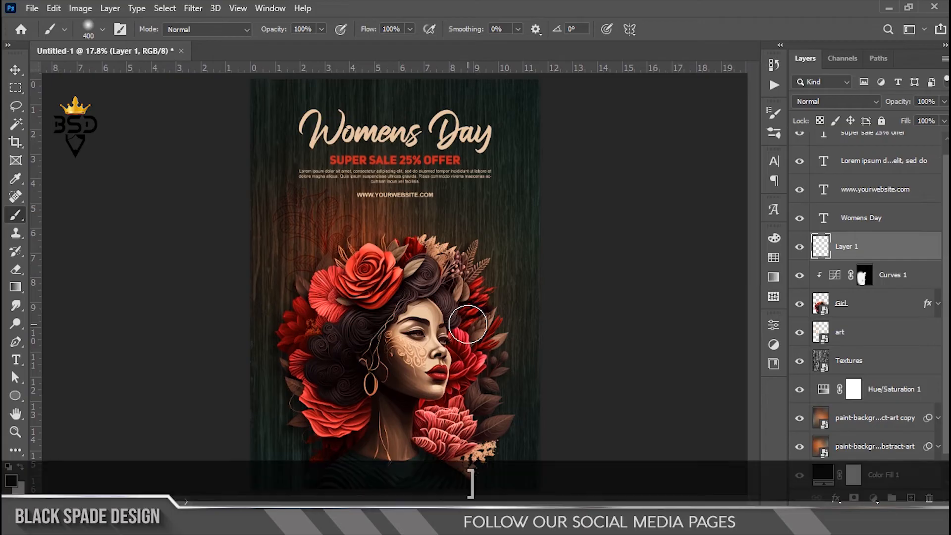
key("bracketright")
key("bracketright")
key("bracketright")
key("bracketright")
key("bracketright")
key("bracketright")
key("space")
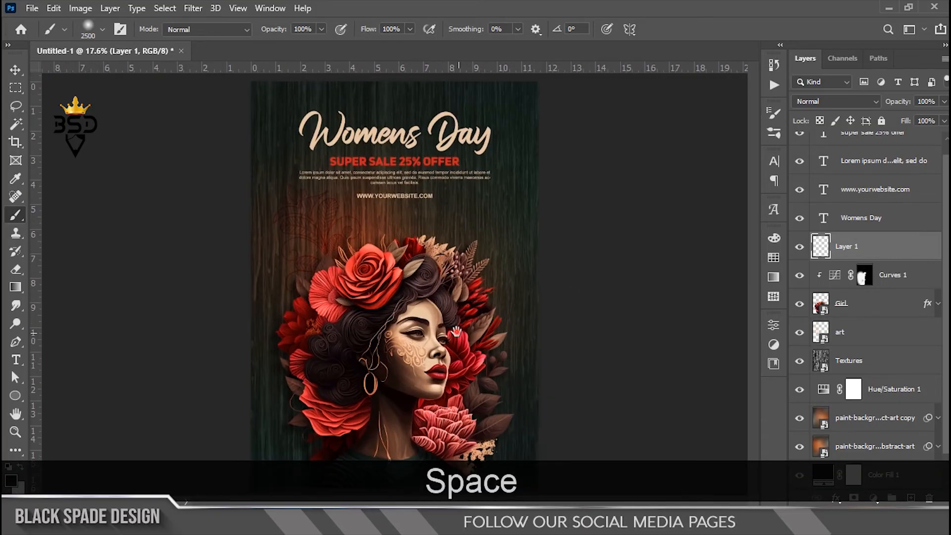
Try a large soft dab of the dark green sampled from the background over the poster's right edge
key("alt")
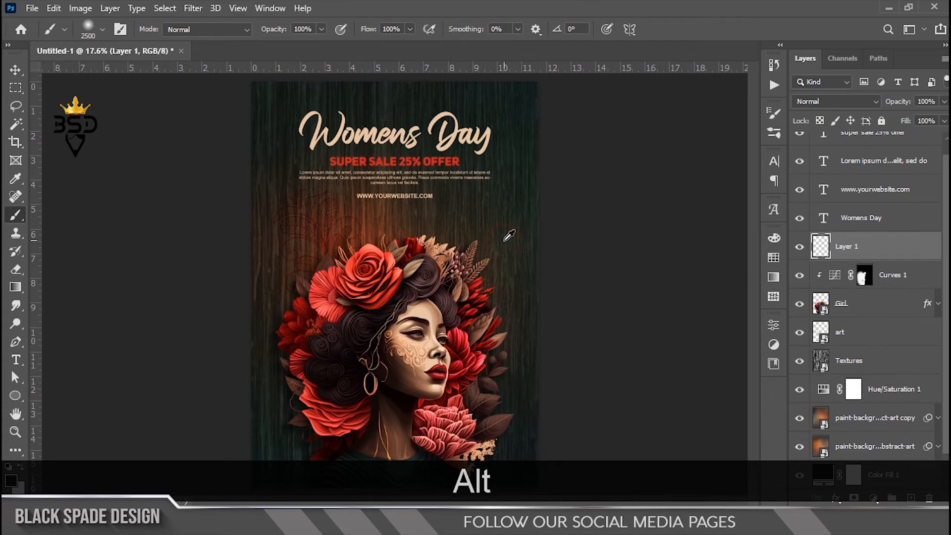
key("alt")
key("alt")
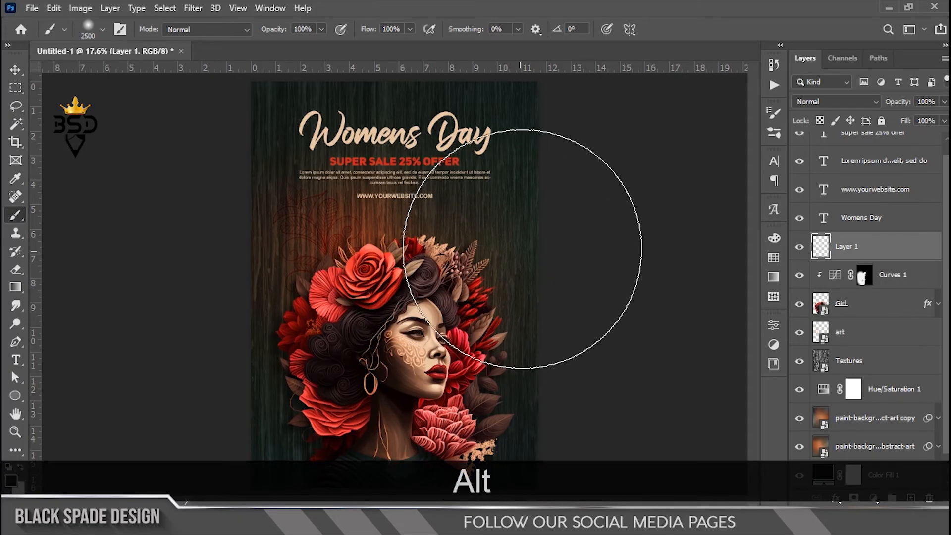
left_click(526, 239)
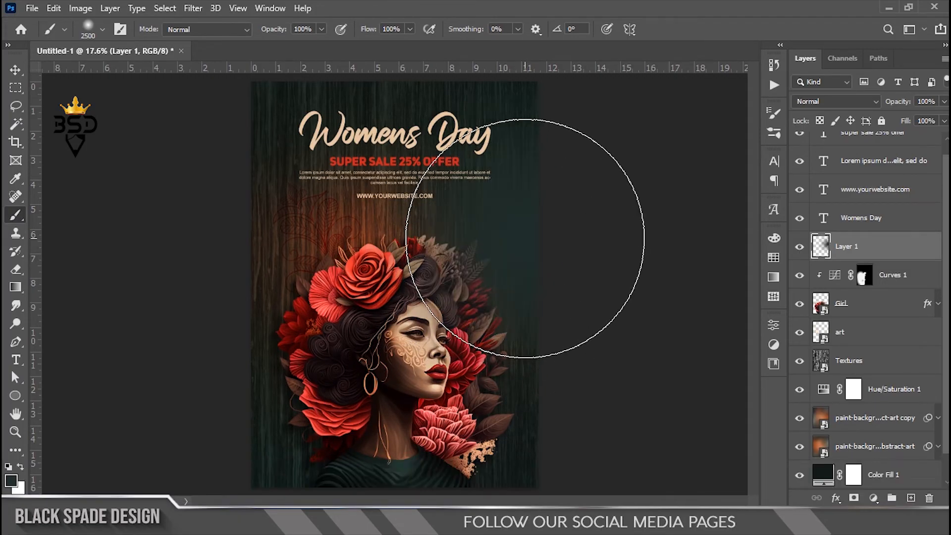
key("ctrl+z")
Change the foreground colour to a lighter, more saturated shade of the dark green
left_click(11, 480)
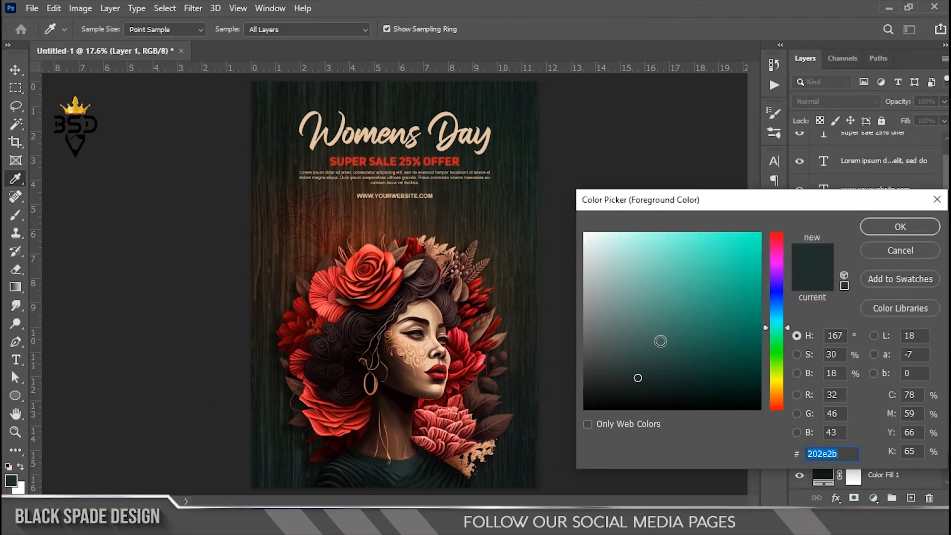
left_click(918, 229)
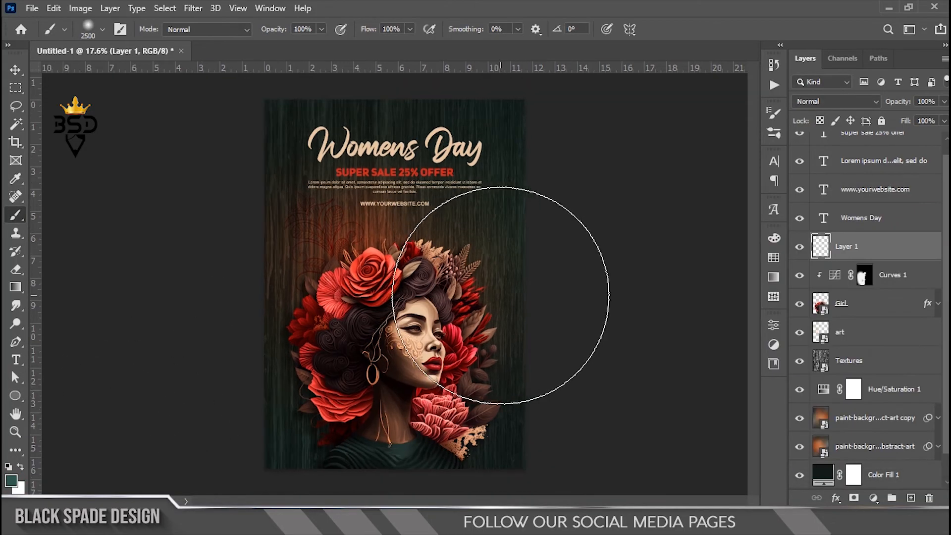
Enlarge the soft round brush and dab the lighter green over the poster's right edge on Layer 1
key("bracketright")
key("bracketright")
key("bracketright")
key("bracketright")
key("bracketright")
left_click(532, 252)
left_click(515, 268)
key("v")
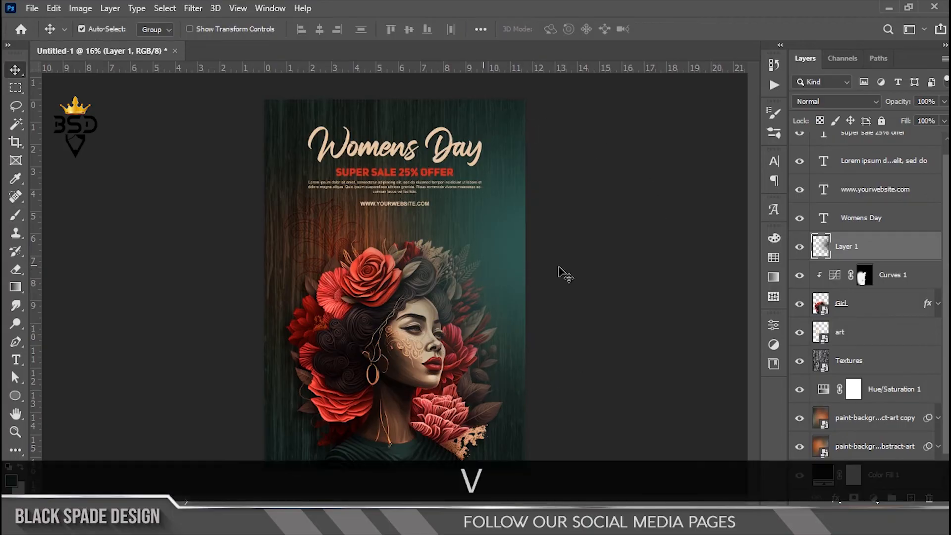
Set Layer 1's blend mode to Color Dodge, scale it to about 124%, and move it down about 1 in
left_click(819, 101)
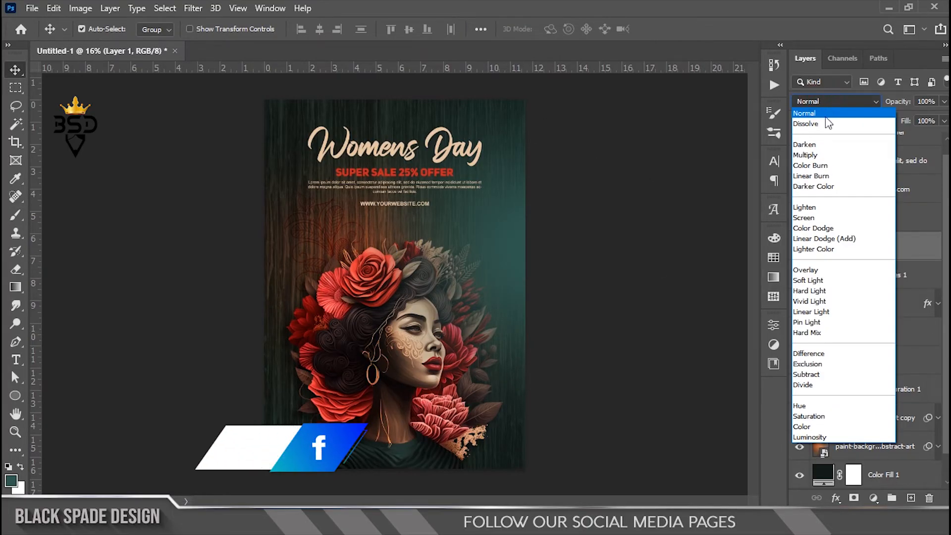
left_click(815, 228)
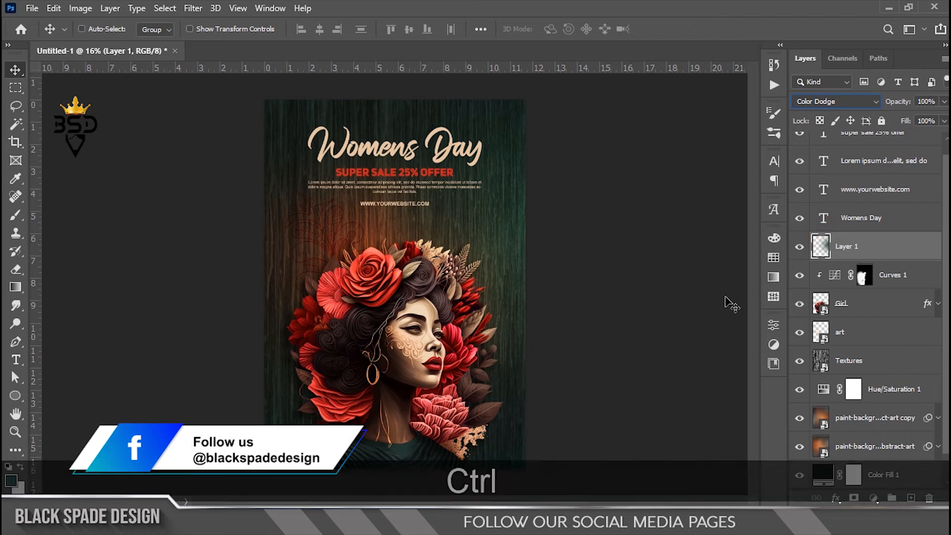
key("ctrl+t")
key("ctrl+minus")
left_click_drag(494, 142, 517, 111)
left_click_drag(476, 258, 473, 303)
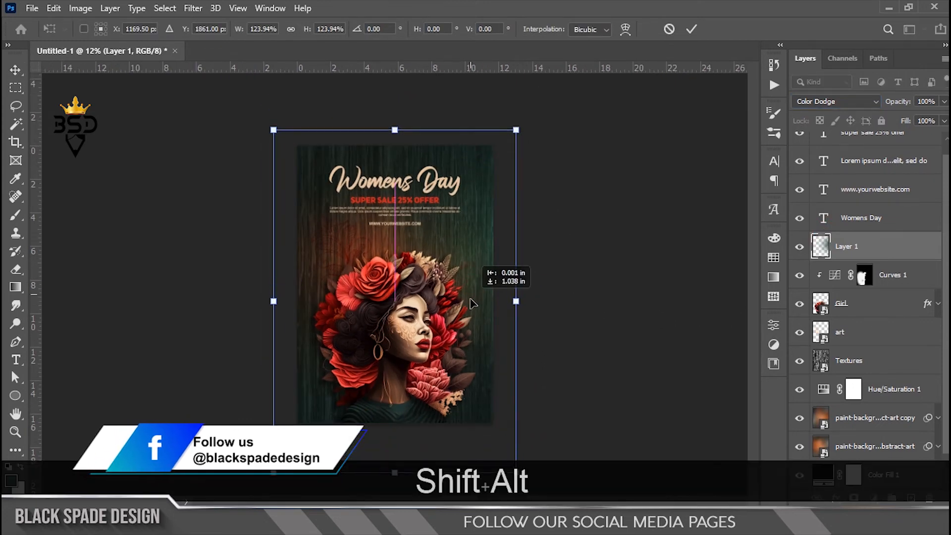
left_click(692, 29)
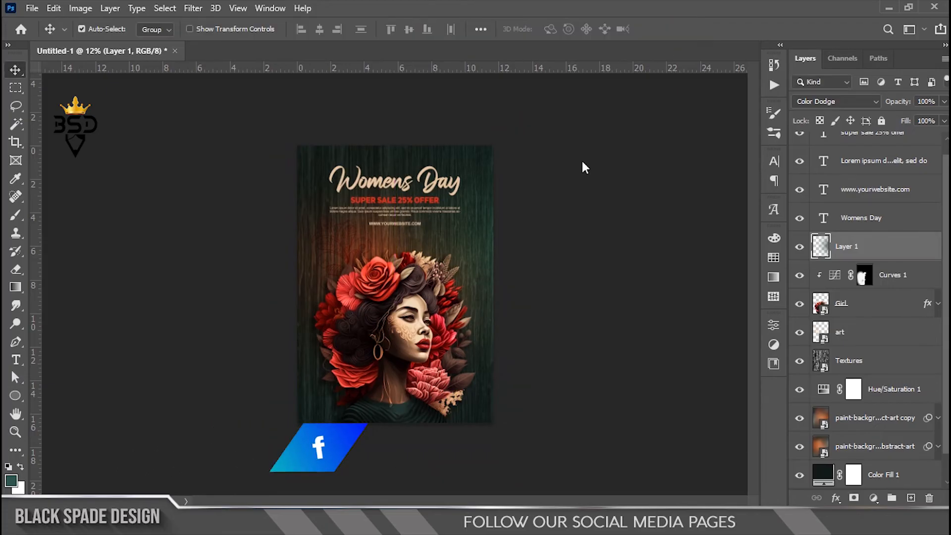
Compare the poster with the green glow of Layer 1 hidden and shown
key("ctrl+plus")
left_click(798, 247)
left_click(799, 249)
scroll(417, 273, "down", 2)
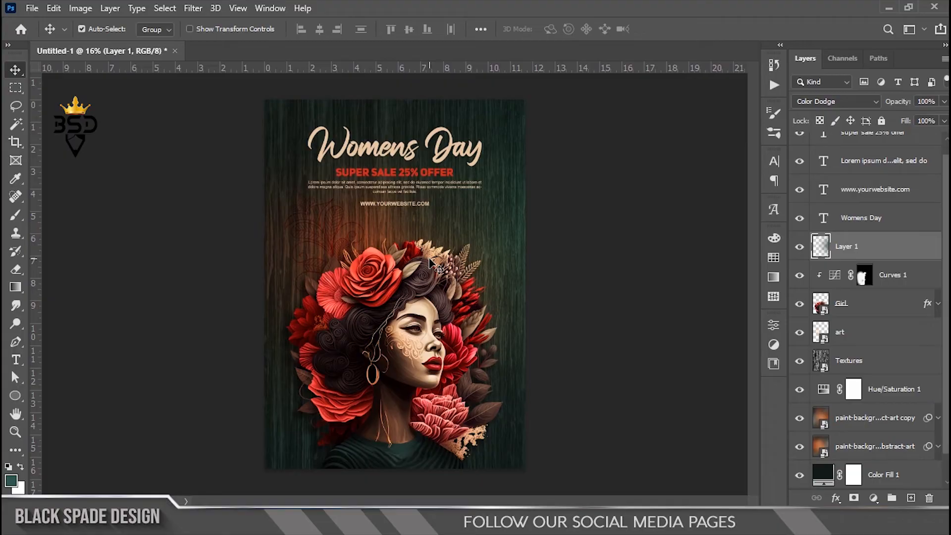
left_click(800, 247)
left_click(800, 247)
scroll(389, 251, "down", 1)
Add a black drop shadow to the Womens Day title with 36% opacity, 39 px distance, 14% spread and 68 px size
scroll(389, 250, "up", 2)
key("space")
scroll(389, 250, "up", 5)
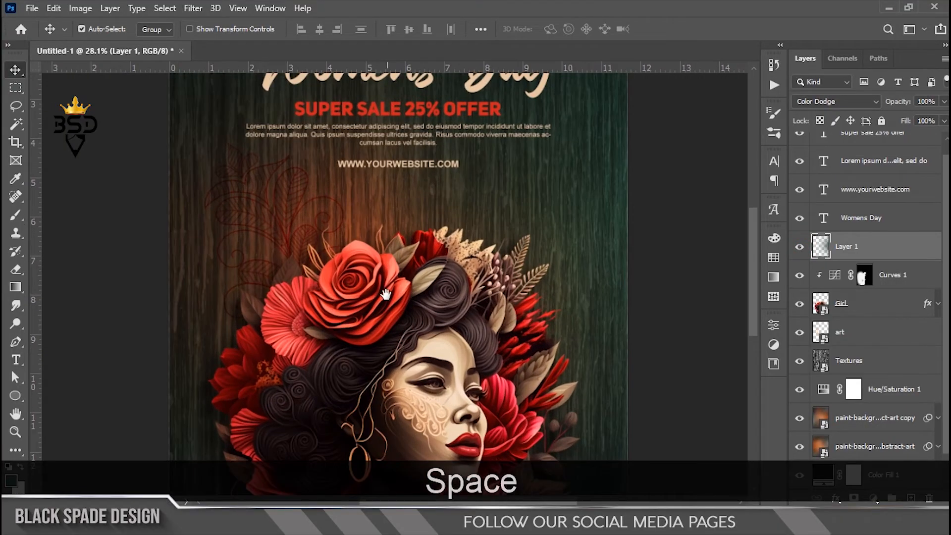
scroll(397, 215, "up", 2)
key("space")
left_click_drag(398, 215, 410, 342)
left_click_drag(412, 169, 416, 308)
scroll(426, 238, "up", 1)
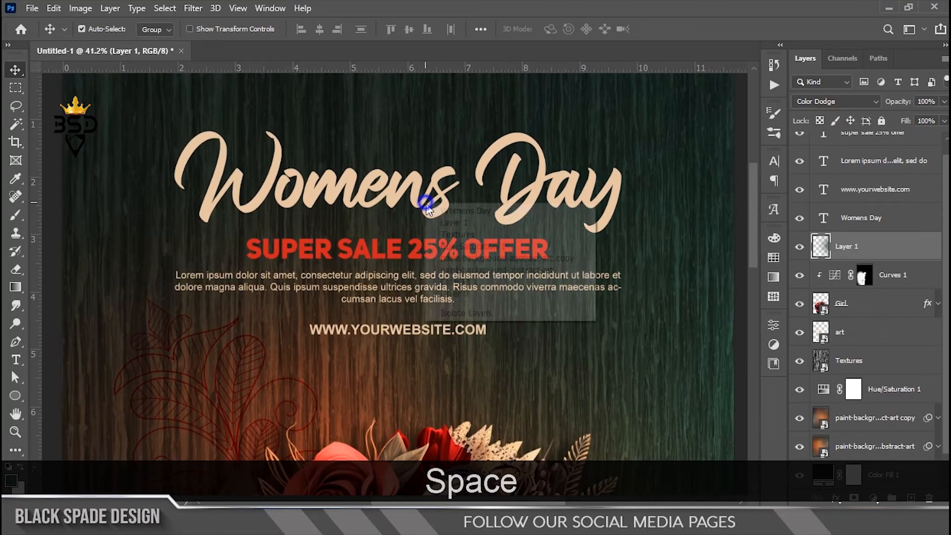
left_click(440, 213)
left_click(838, 500)
left_click(840, 493)
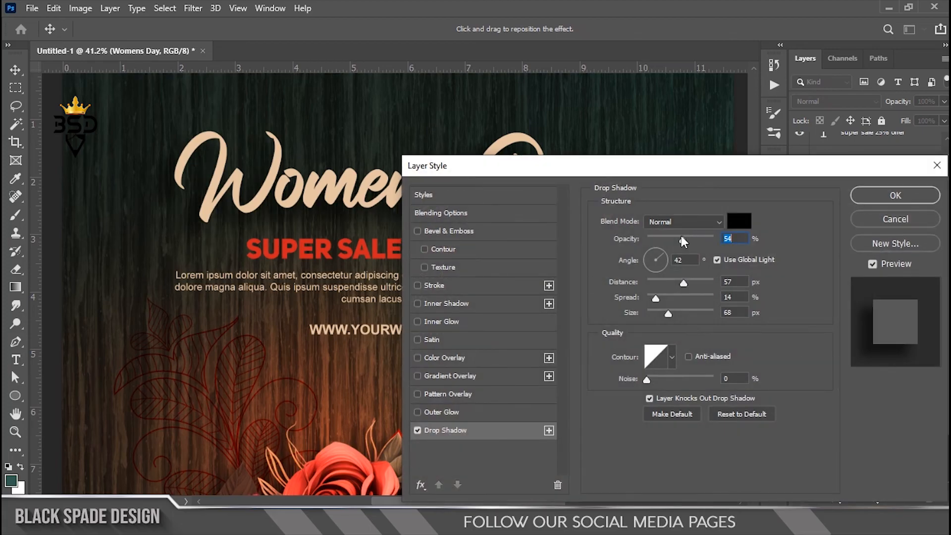
left_click_drag(683, 282, 675, 280)
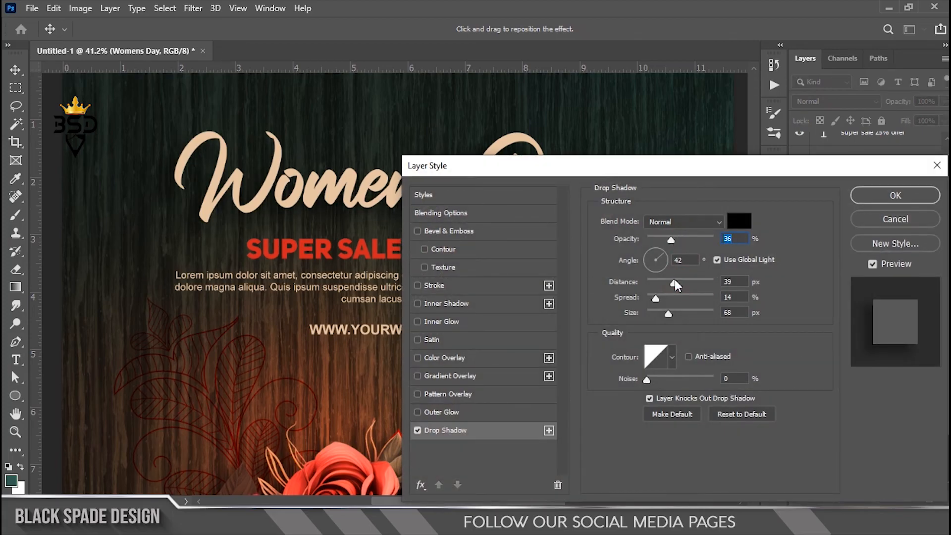
left_click(863, 196)
Apply a drop shadow to the "super sale 25% offer" text layer
right_click(510, 262)
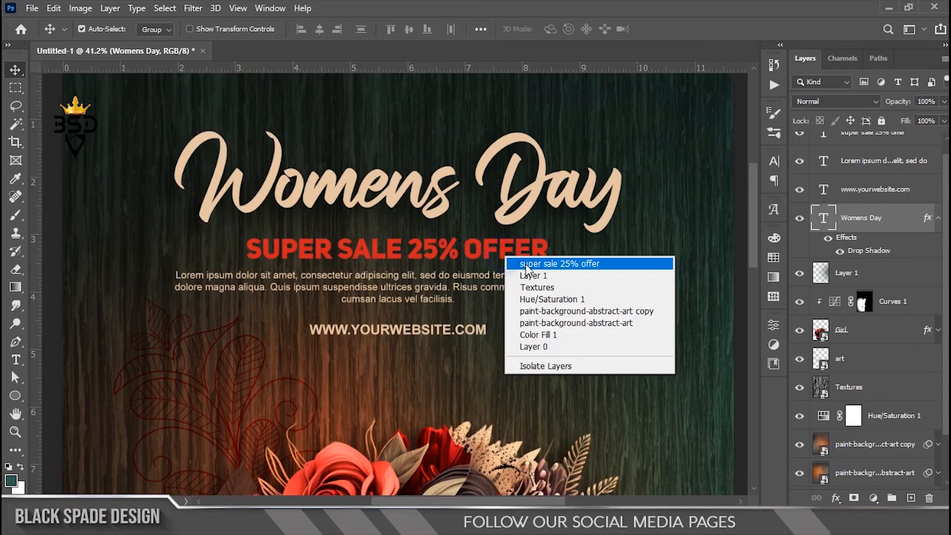
left_click(545, 262)
left_click(836, 498)
left_click(845, 488)
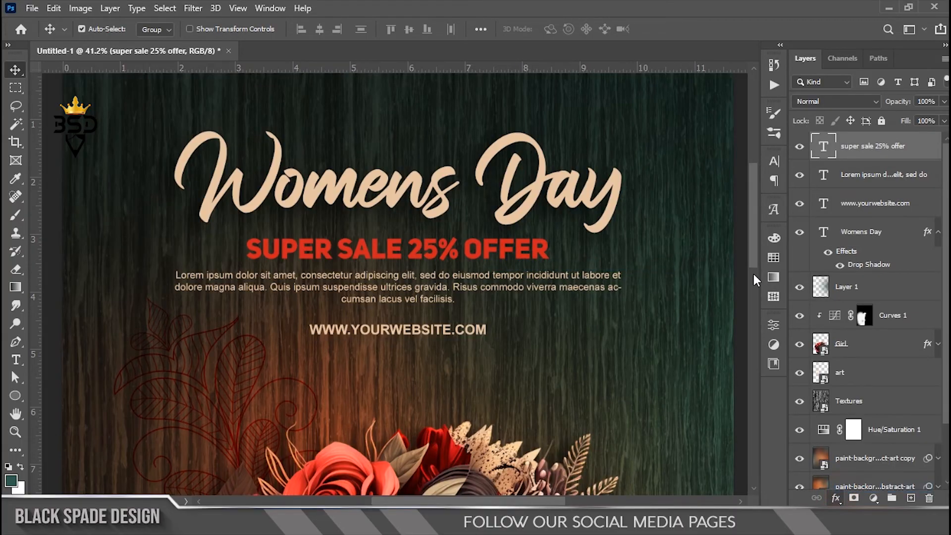
left_click(874, 198)
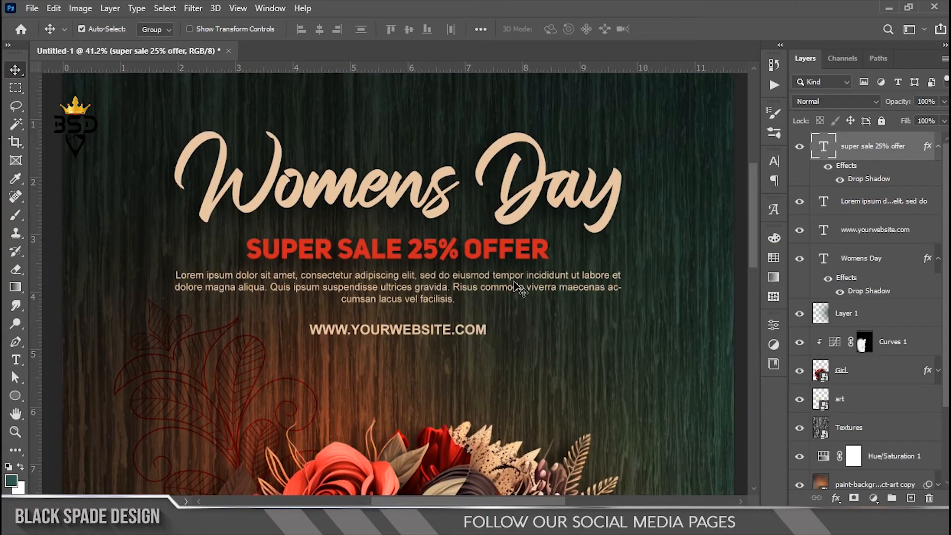
Apply a drop shadow to the lorem ipsum paragraph with 36% opacity, 39 px distance and 68 px size
scroll(484, 358, "down", 3)
scroll(481, 358, "up", 2)
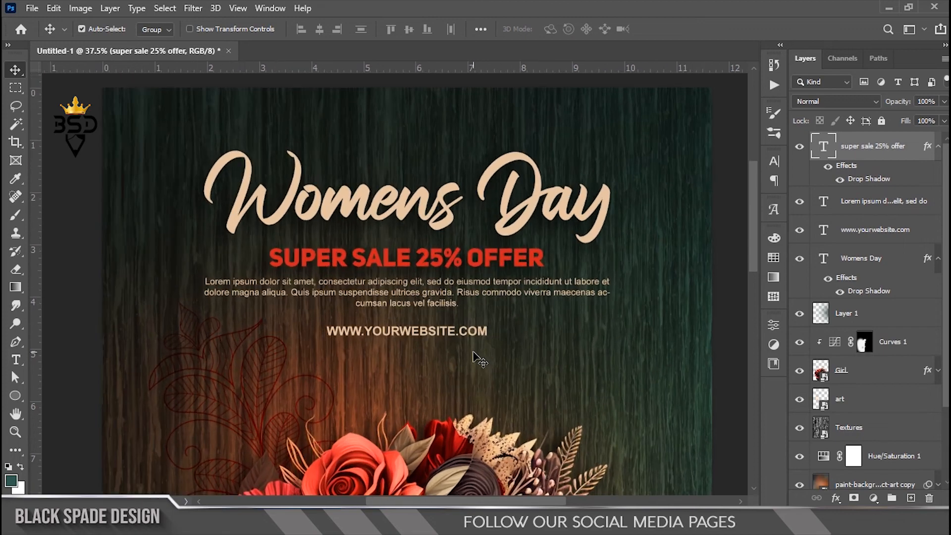
scroll(479, 359, "down", 3)
scroll(479, 359, "down", 1)
scroll(412, 164, "up", 5)
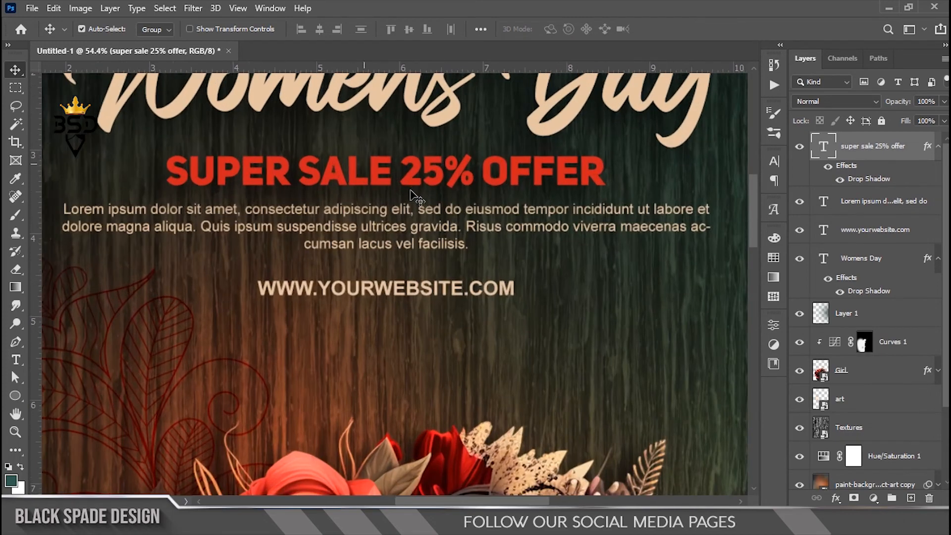
key("space")
left_click_drag(431, 261, 434, 272)
right_click(434, 294)
left_click(471, 299)
left_click(836, 498)
left_click(850, 488)
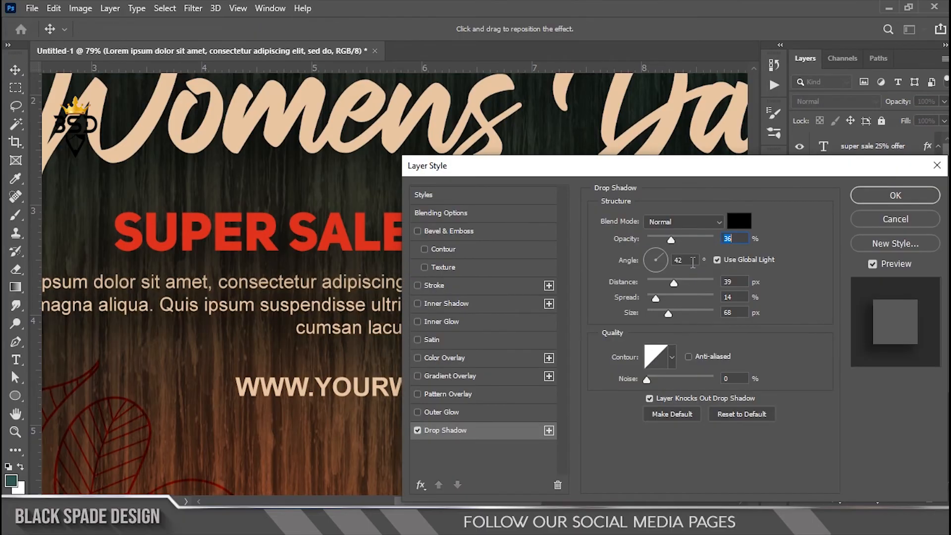
left_click(876, 206)
Apply a drop shadow to the website line with 36% opacity and 26 px distance
right_click(470, 380)
left_click(488, 387)
left_click(831, 498)
left_click(851, 486)
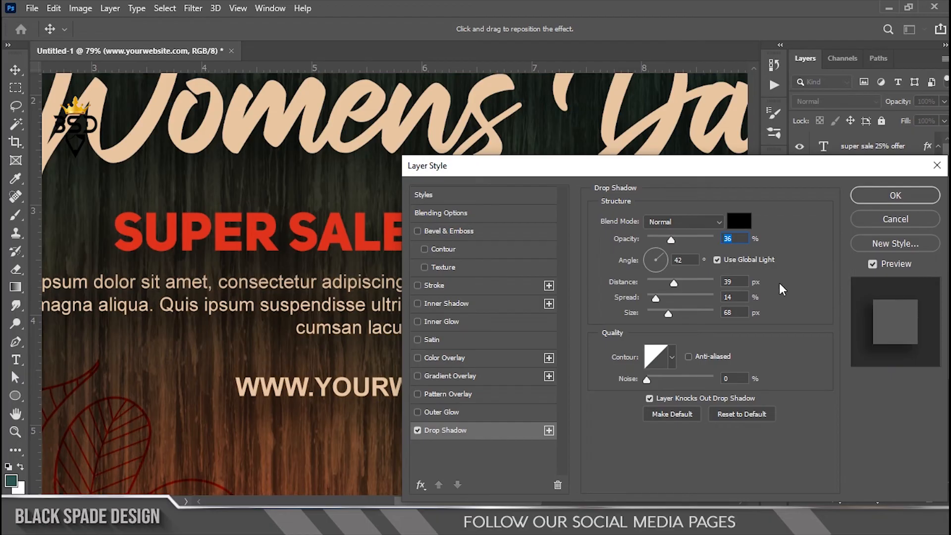
left_click(886, 194)
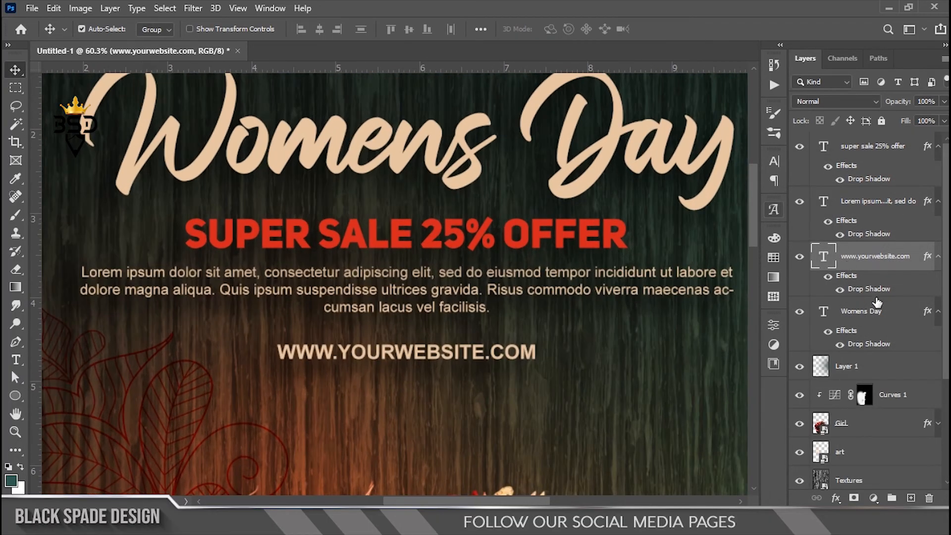
left_click(871, 292)
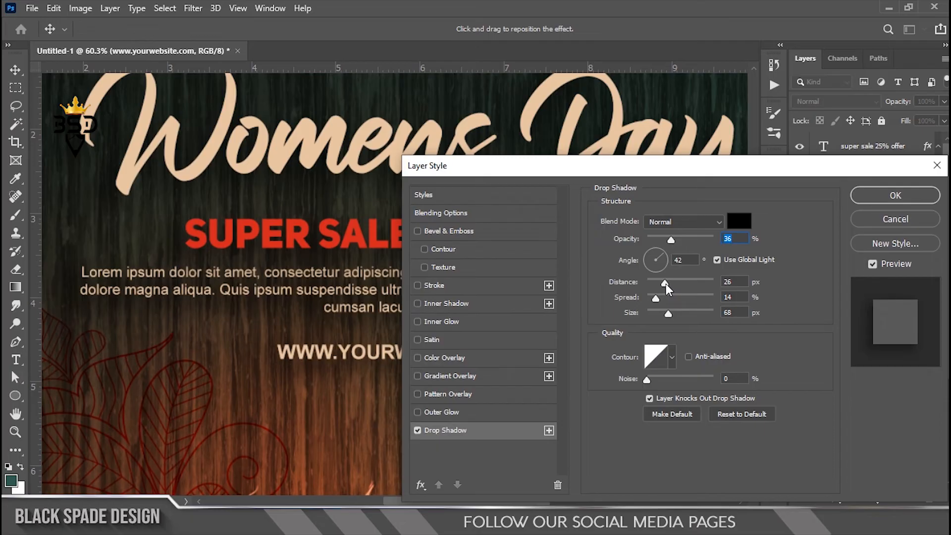
left_click(876, 195)
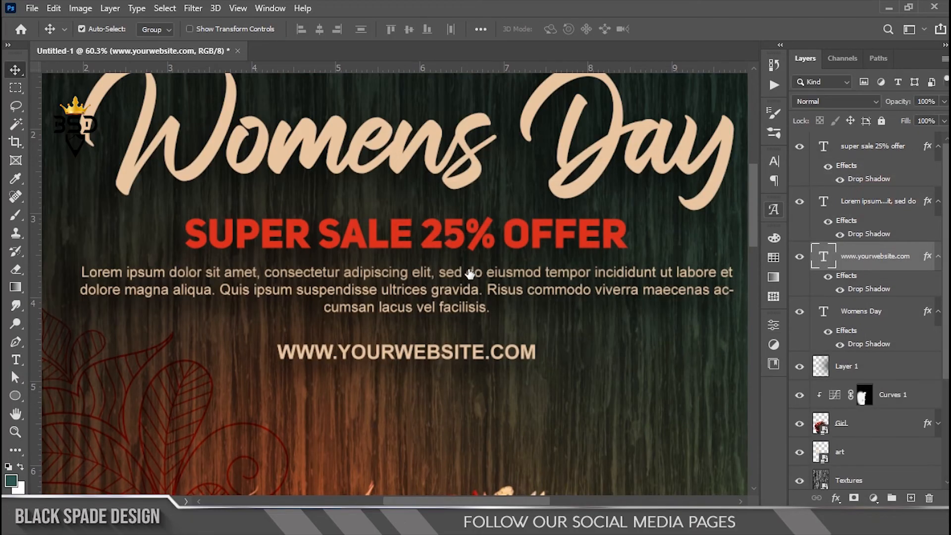
Add a new empty layer above the "super sale 25% offer" text at the top of the layer stack
key("ctrl+minus")
key("ctrl+minus")
key("ctrl+minus")
key("ctrl+minus")
key("ctrl+minus")
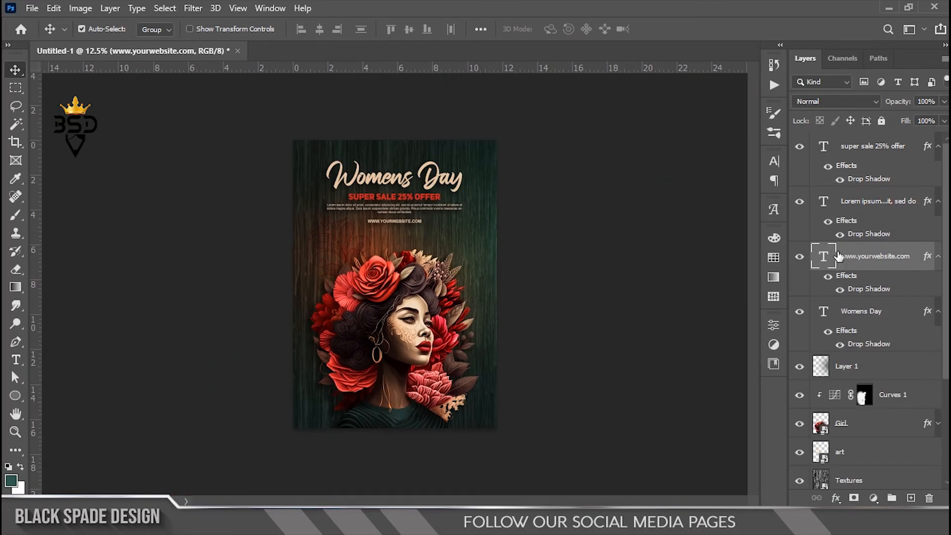
left_click(882, 149)
left_click(911, 498)
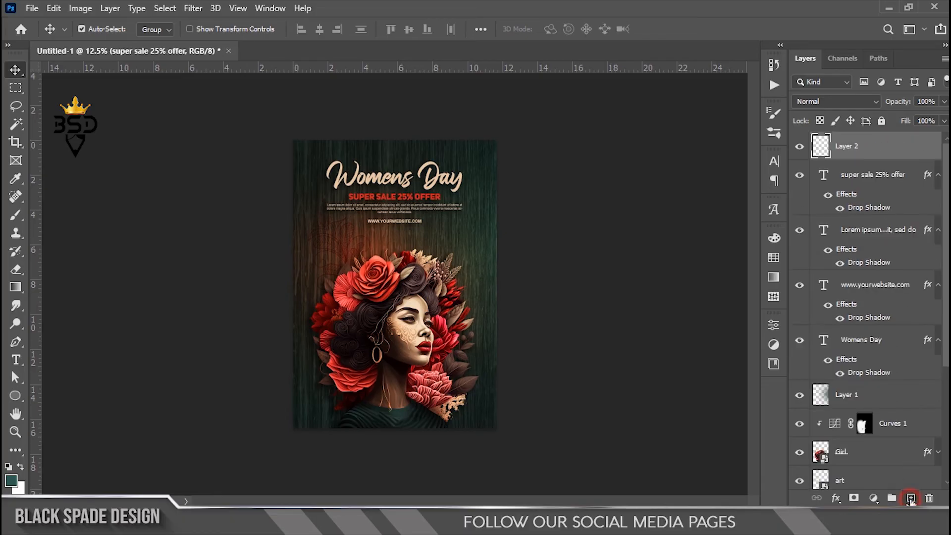
Transform all four text layers together, nudging them down to a Y position of 654 px
scroll(420, 198, "up", 3)
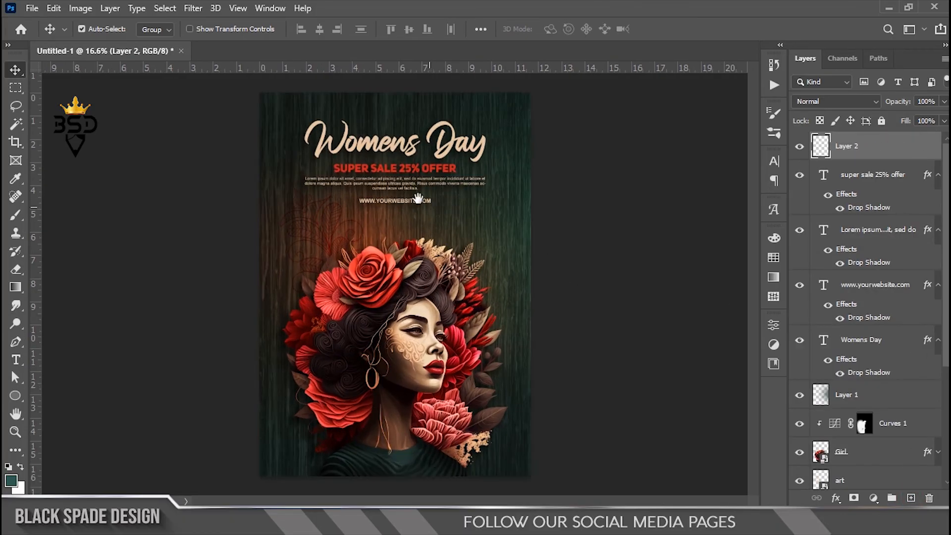
scroll(390, 208, "up", 3)
left_click_drag(389, 205, 403, 279)
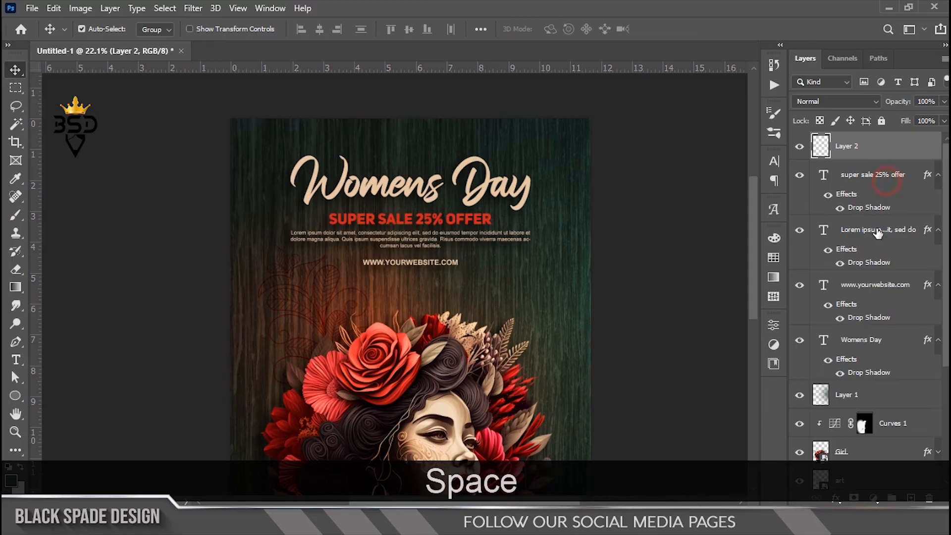
left_click(887, 178)
left_click(862, 342, "shift")
key("ctrl+t")
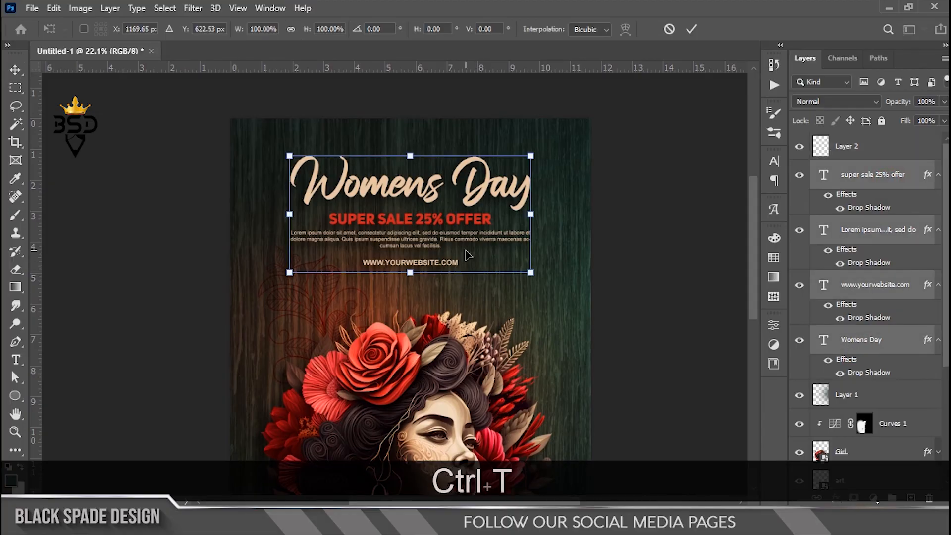
key("Down")
key("Down")
key("Down")
key("Down")
key("Down")
key("Down")
key("Down")
key("Down")
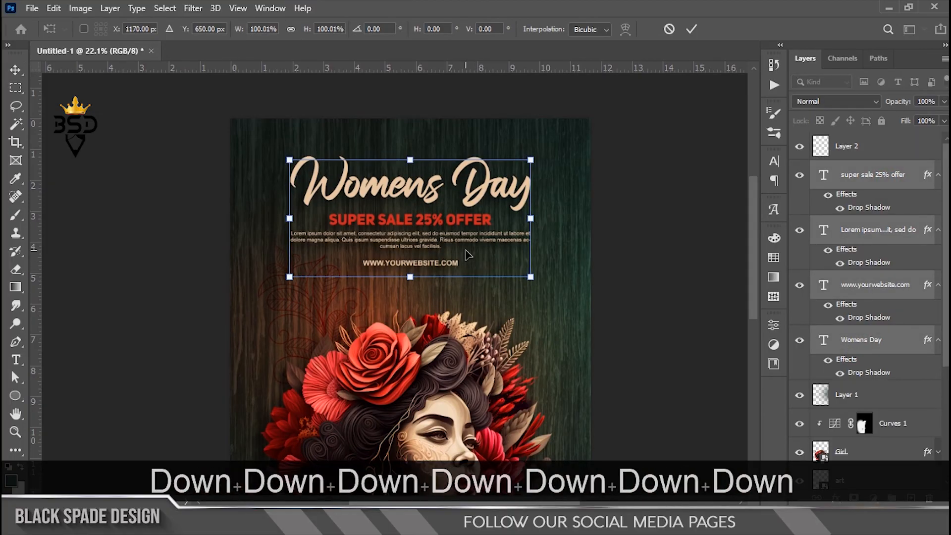
key("Return")
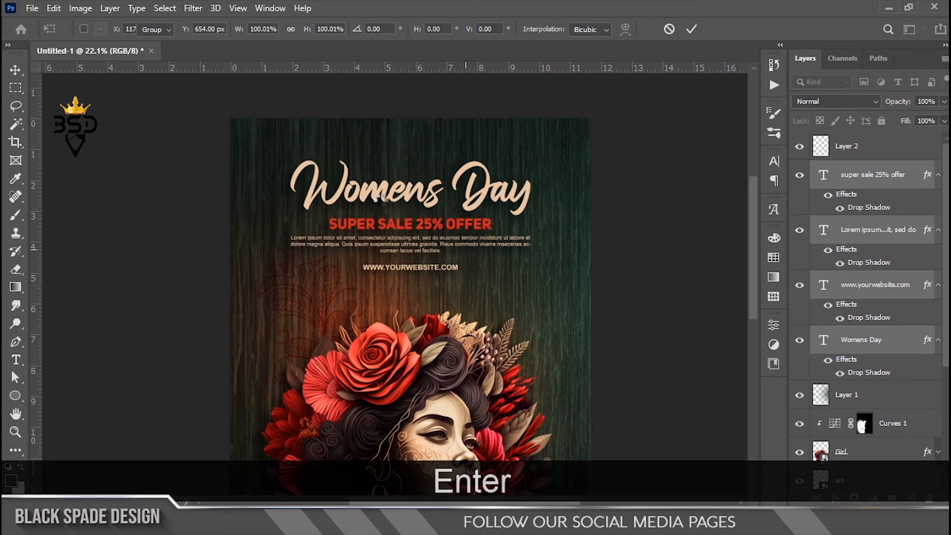
Fill the empty top layer, Layer 2, with white and set its Fill to 0%
left_click(859, 158)
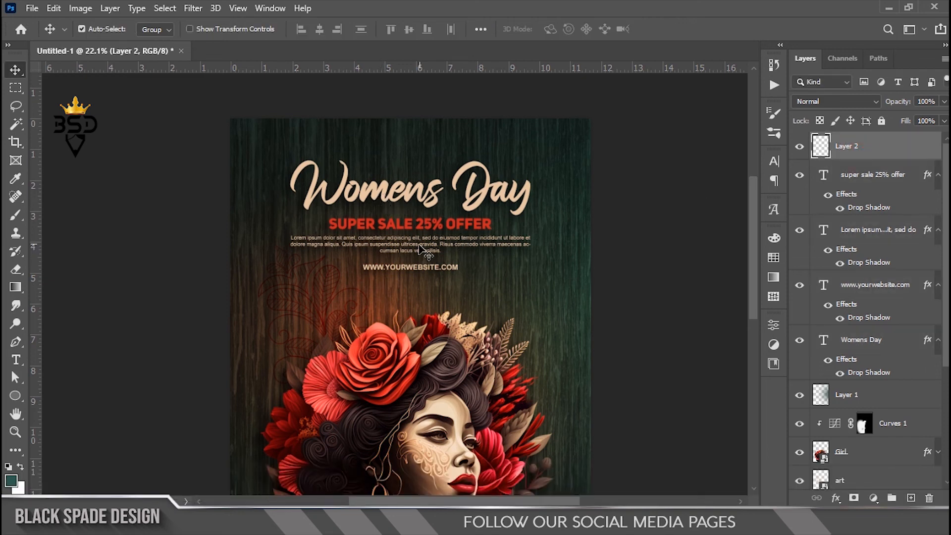
key("ctrl+BackSpace")
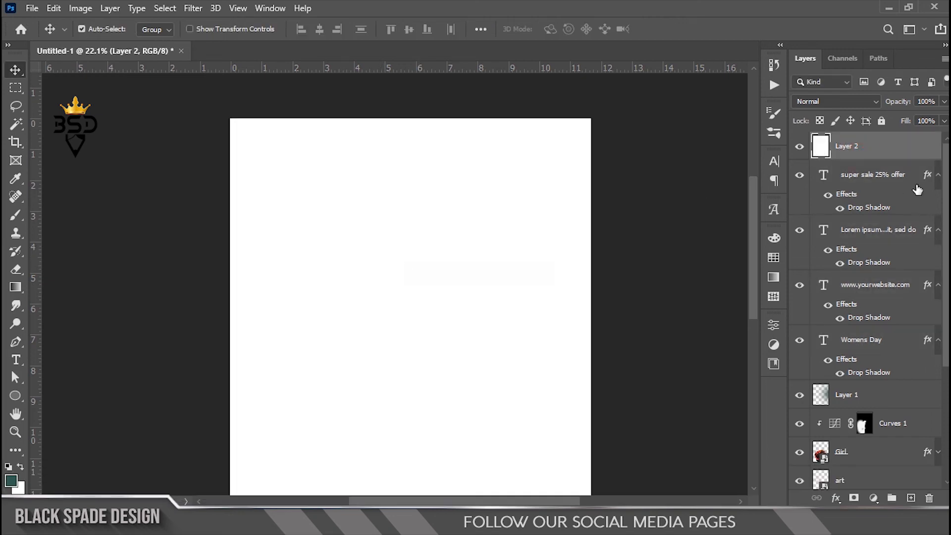
key("Return")
Frame the poster with a white 63 px Stroke effect positioned inside on Layer 2, at 100% opacity
left_click(837, 498)
left_click(851, 392)
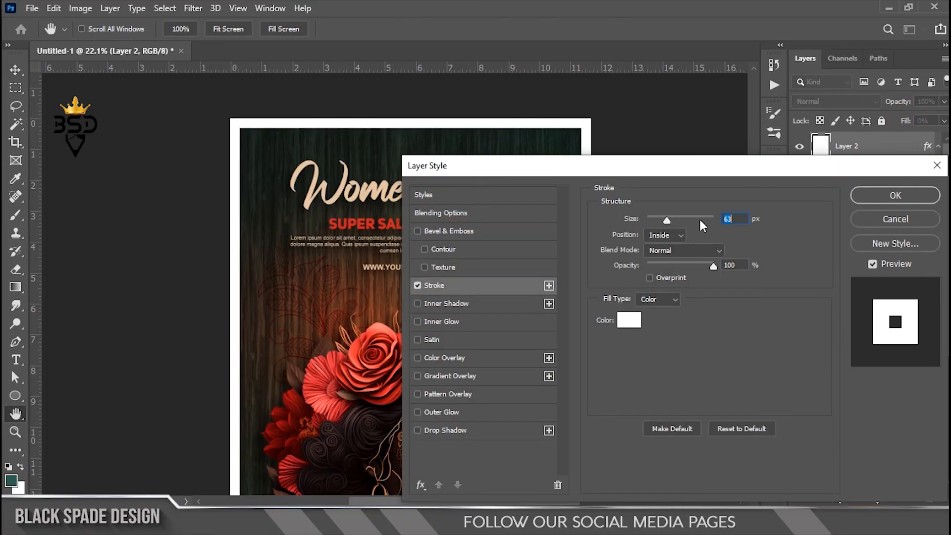
left_click(895, 196)
scroll(403, 257, "down", 1)
key("z")
right_click(429, 251)
left_click(430, 257)
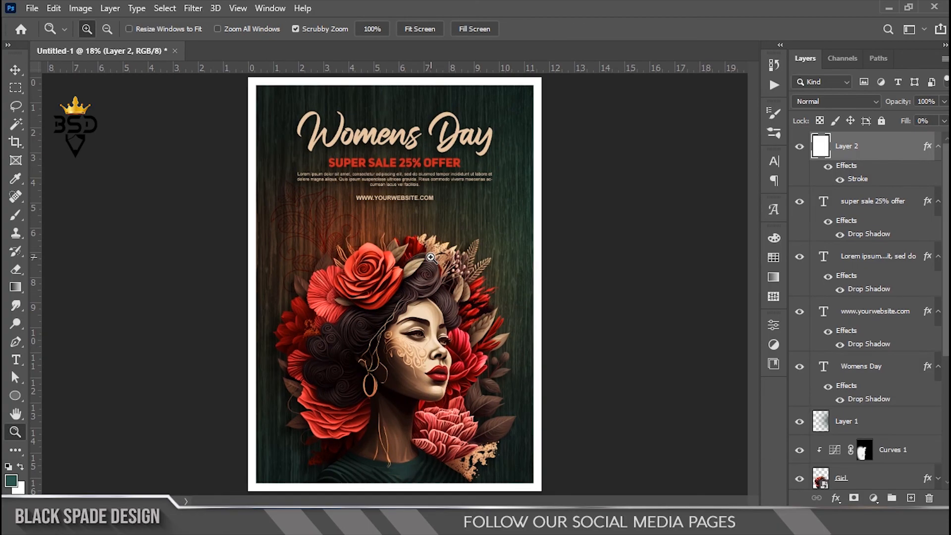
key("v")
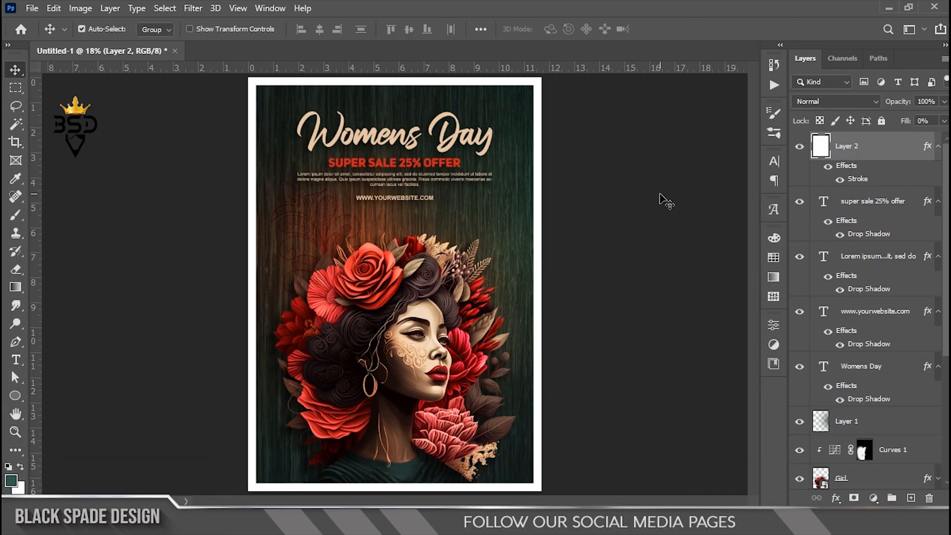